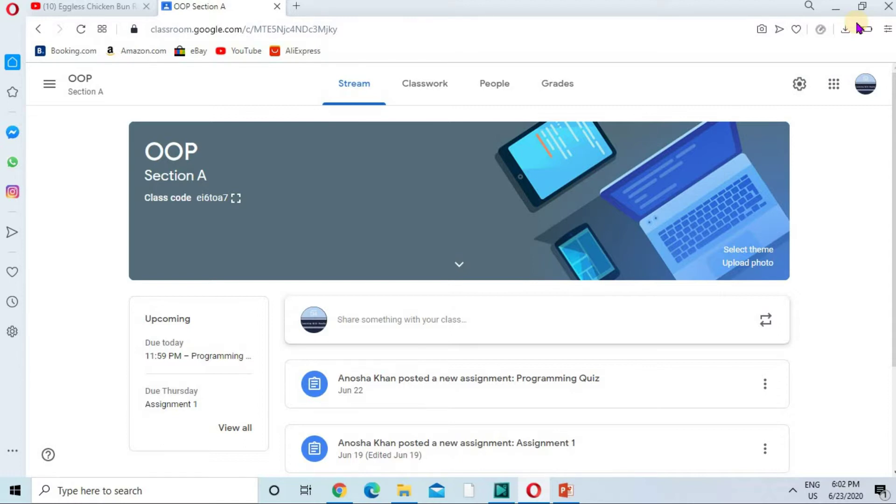
- Start a new assignment in the Classwork of the OOP Section A class
click(438, 85)
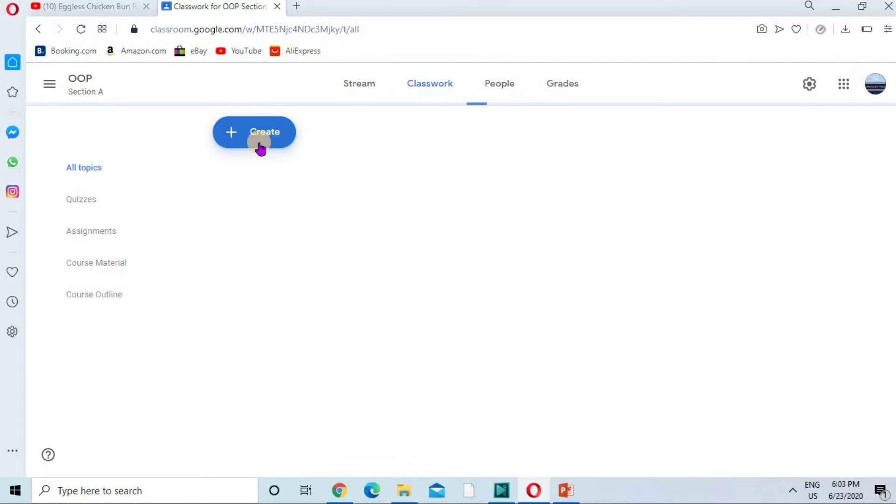
click(257, 147)
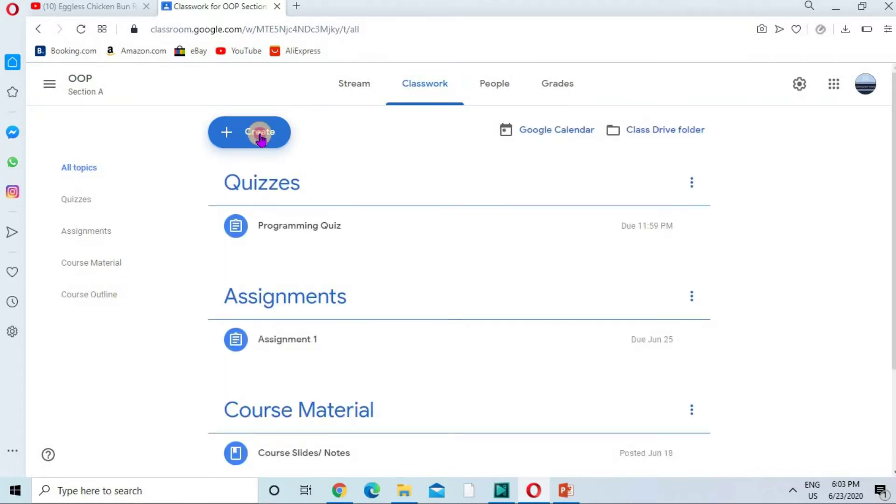
click(294, 169)
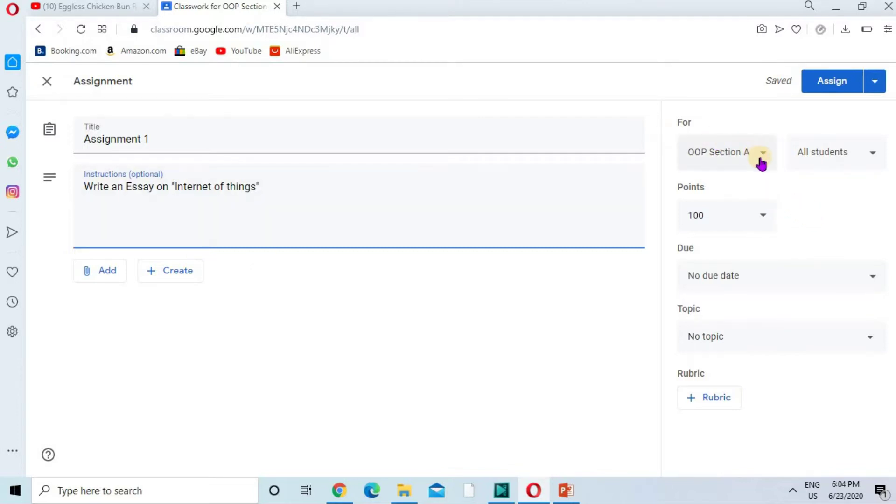
- Set the assignment's points to 10 and its due date to Jun 24, 2020
click(762, 211)
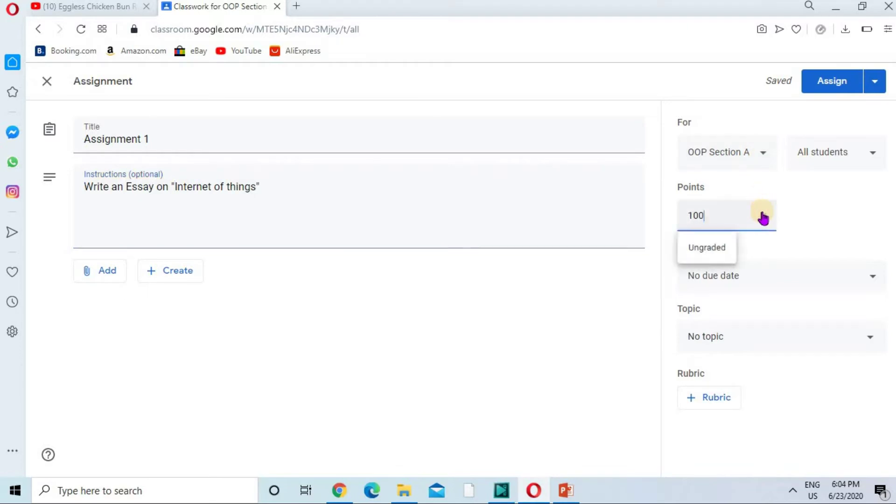
key(BackSpace)
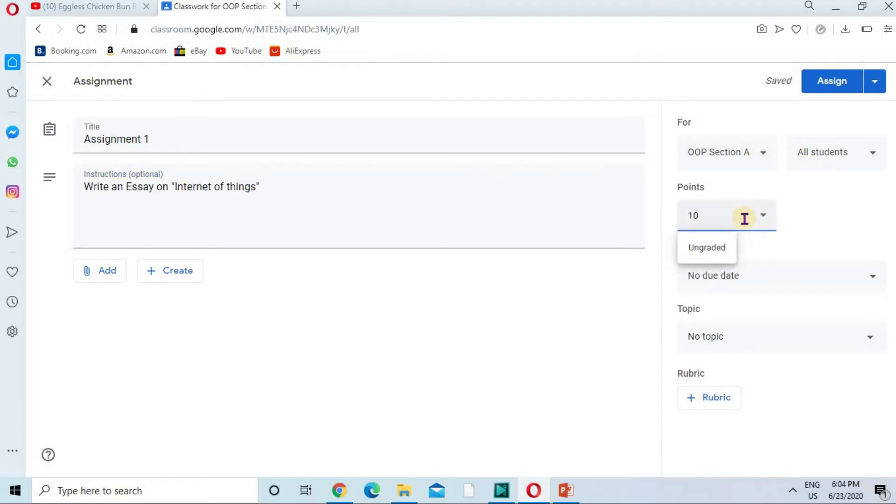
click(810, 271)
click(763, 325)
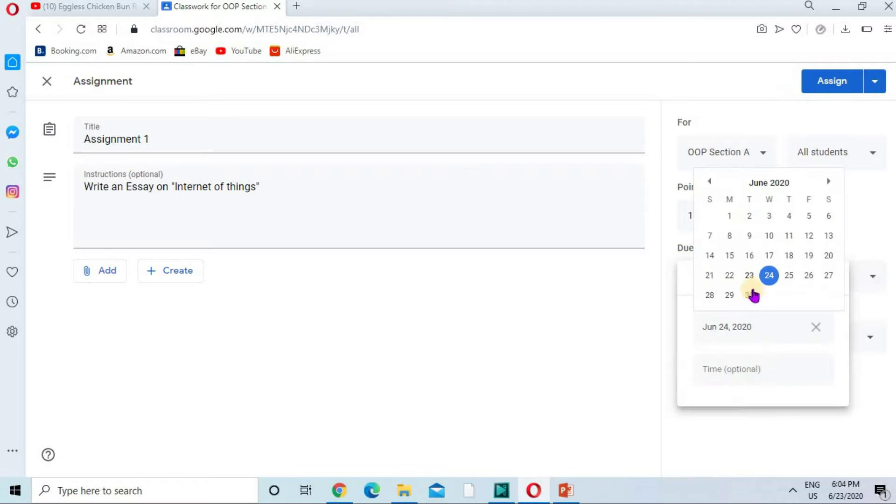
click(767, 274)
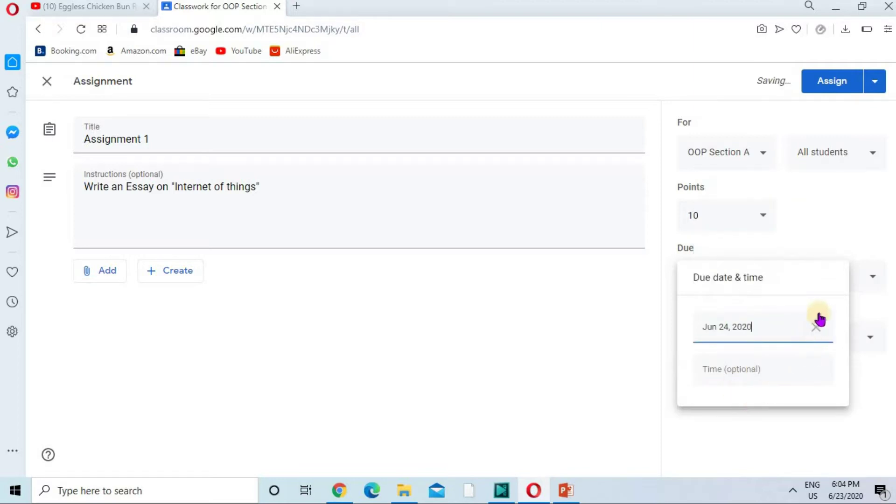
click(845, 413)
- File the assignment under the Assignments topic and start creating a new rubric for it
click(731, 340)
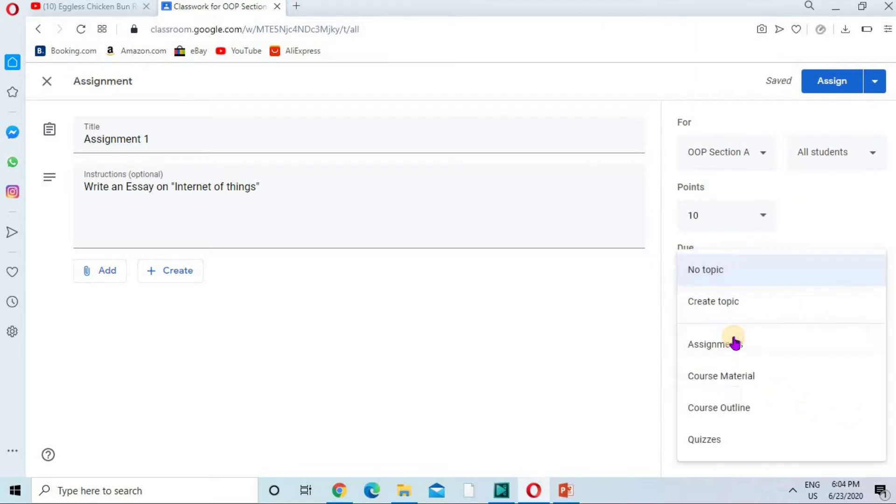
click(720, 353)
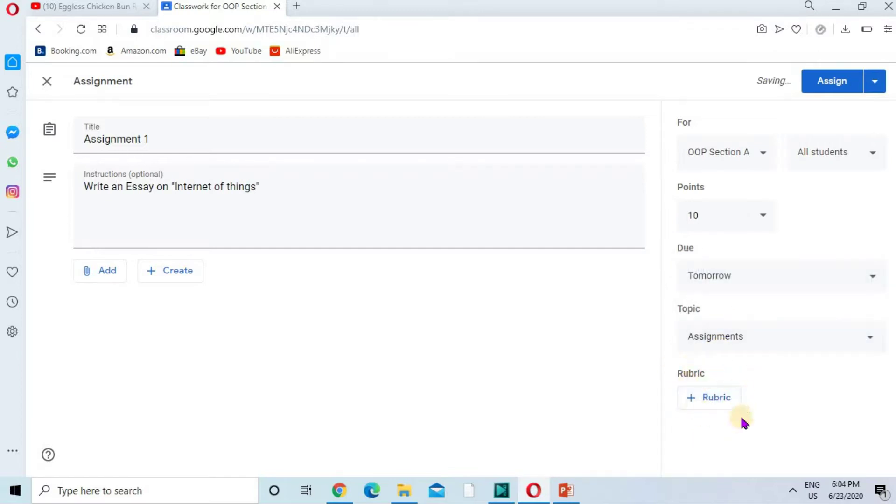
click(711, 399)
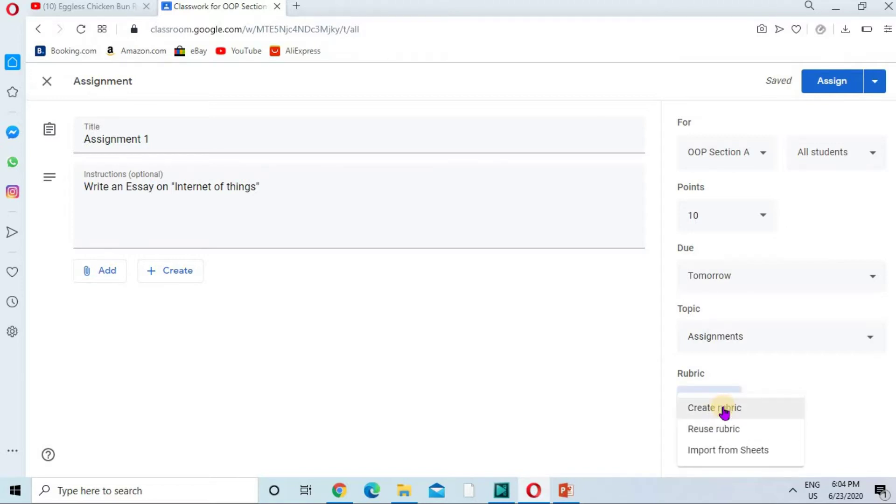
click(724, 410)
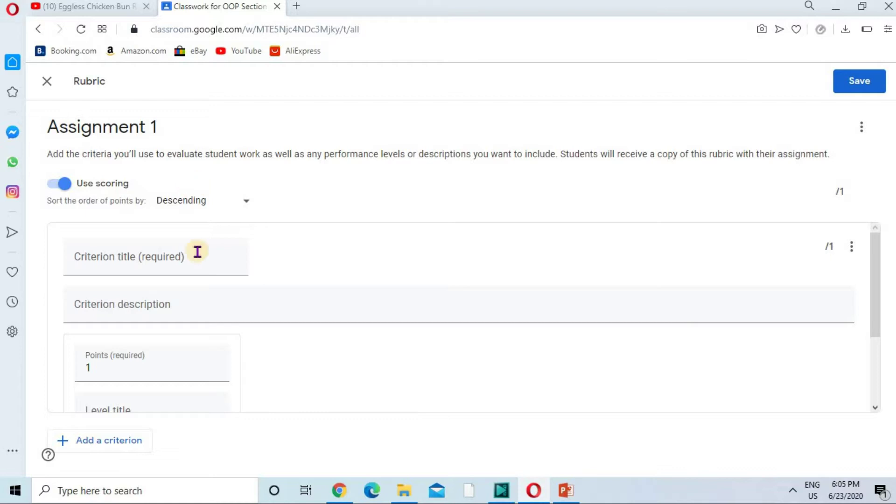
- Title the rubric's first criterion Content
click(152, 254)
text(Content)
drag(122, 262, 74, 261)
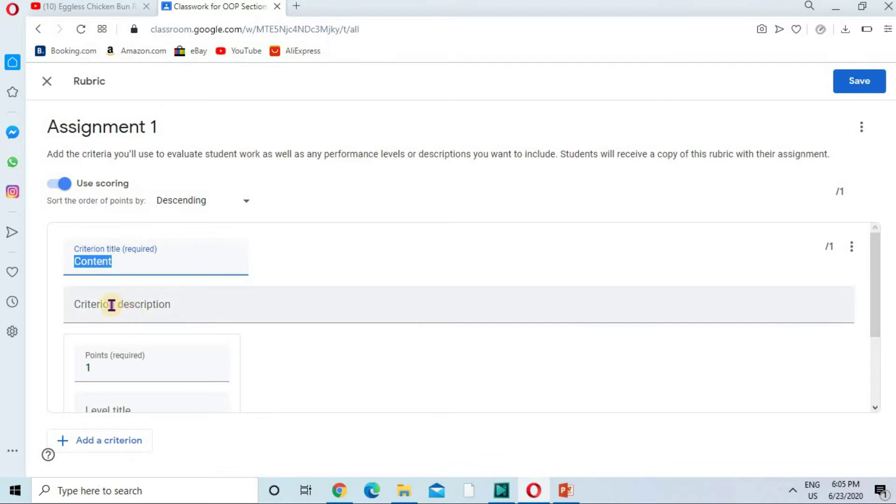
- Set the first level of the Content criterion to 5 points with the level title excellent
scroll(220, 315, down, 1)
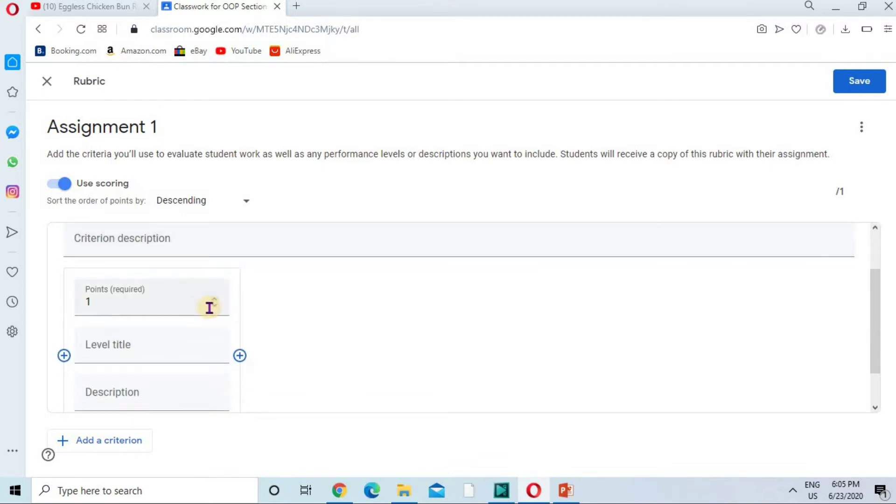
click(148, 307)
key(BackSpace)
text(5)
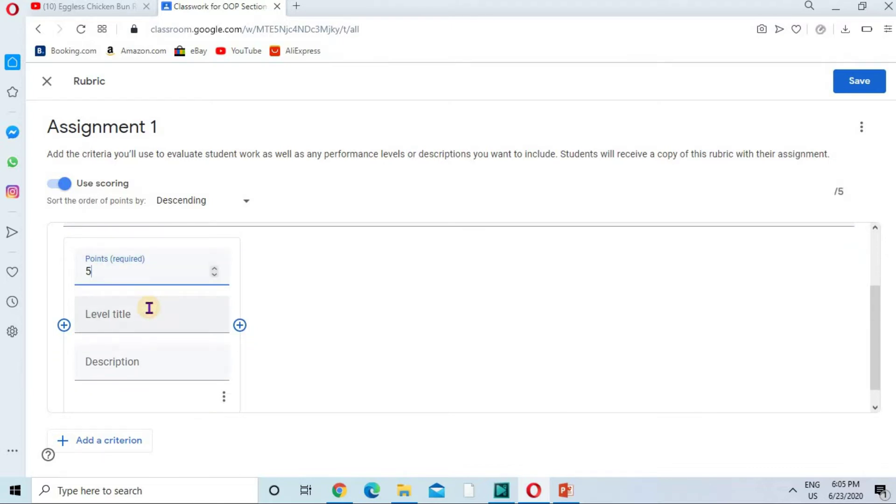
click(146, 322)
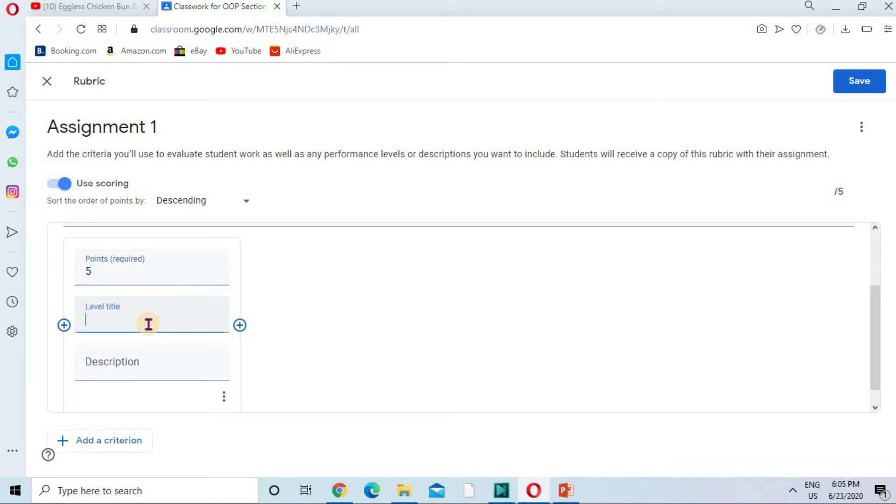
text(exc)
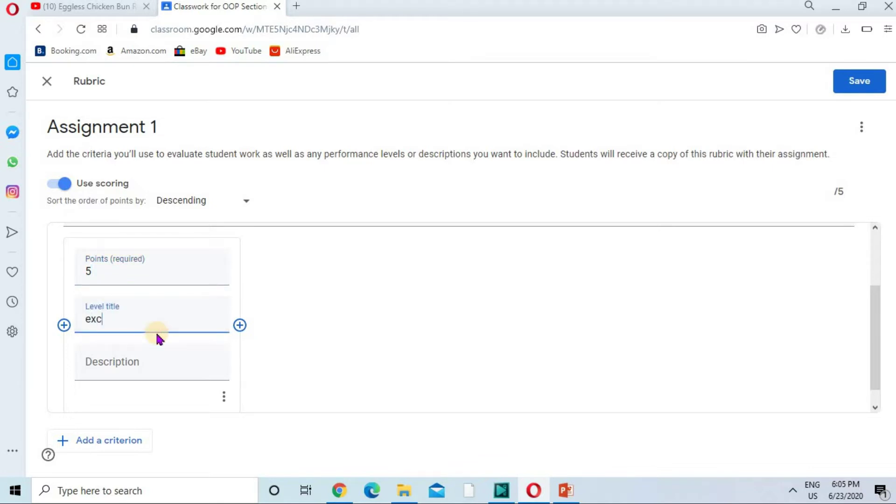
text(ellent)
click(111, 266)
- Add a second level to the Content criterion, titled average and worth 4 points
click(240, 325)
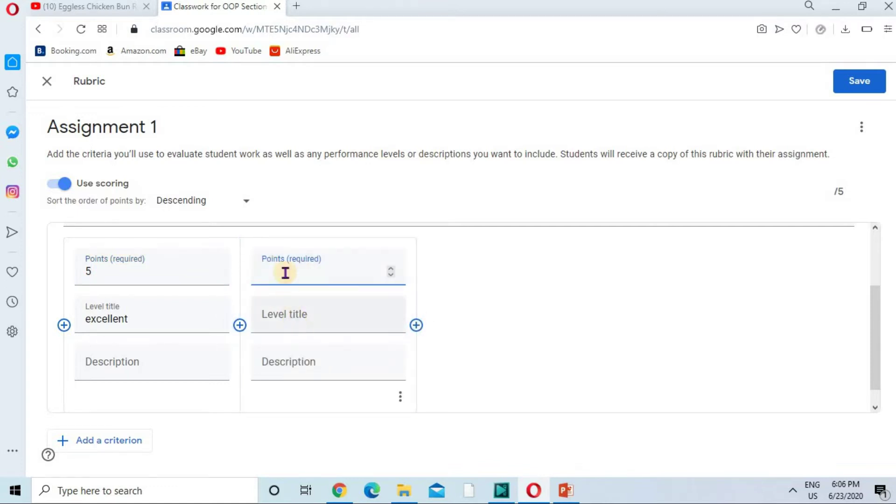
click(284, 307)
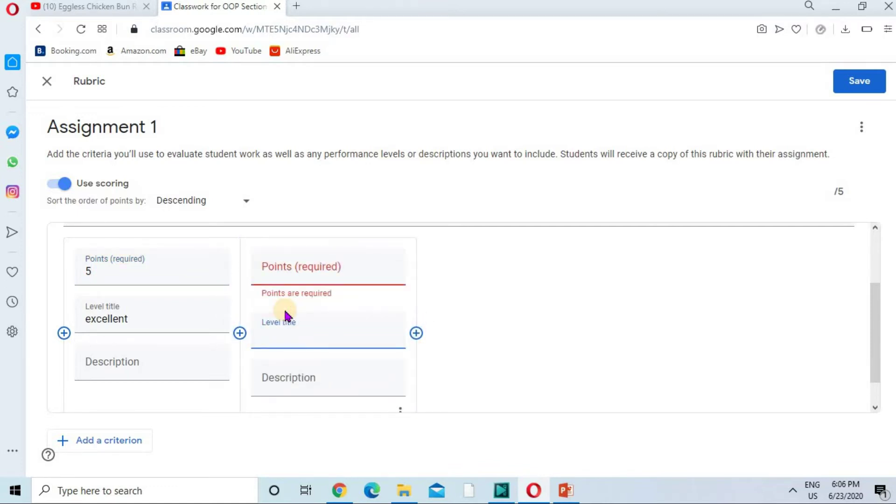
text(average)
click(298, 275)
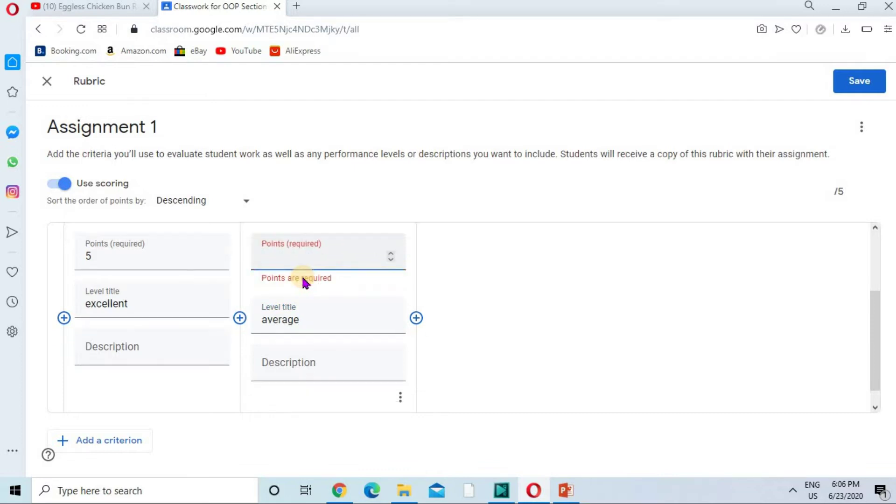
text(4)
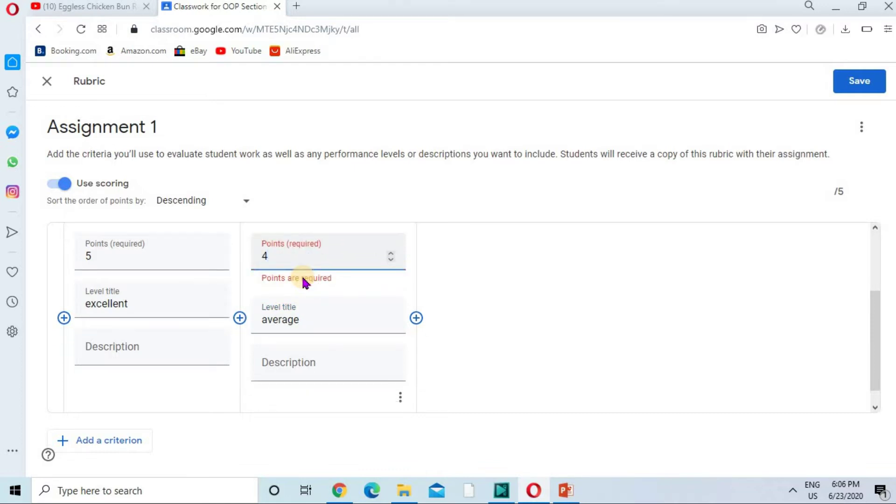
- Add a third level to the Content criterion, titled poor and worth 2 points
click(416, 319)
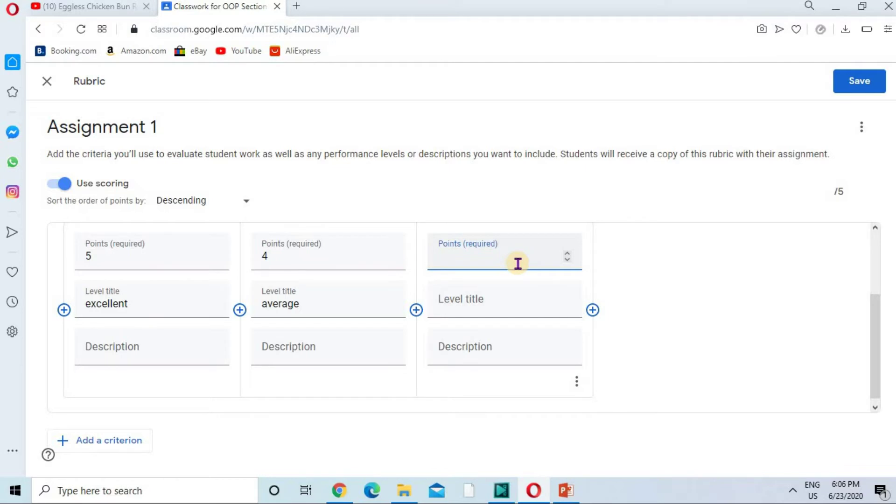
click(484, 292)
text(poor)
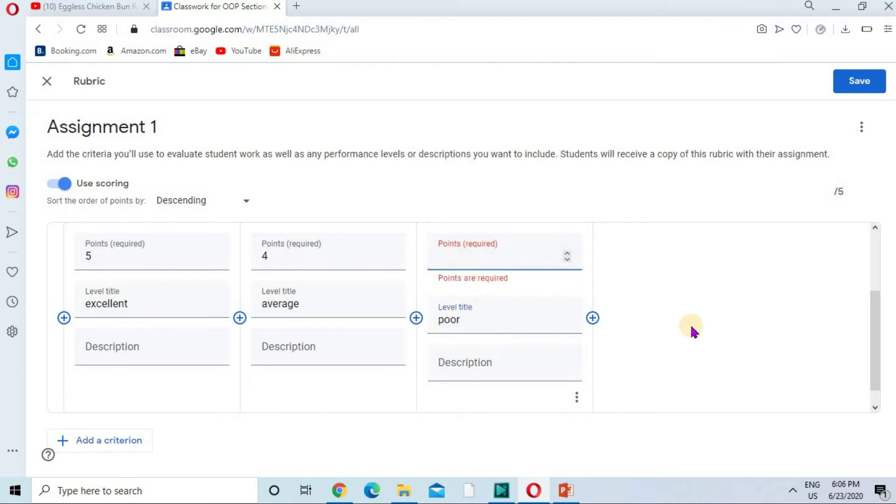
text(2)
- Review the Content criterion's title and the points and level titles of its three levels
scroll(201, 327, up, 2)
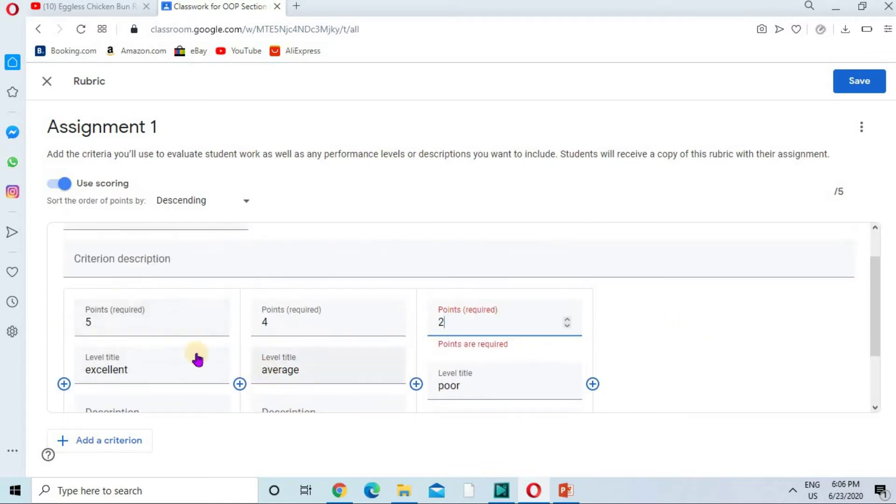
scroll(110, 292, up, 1)
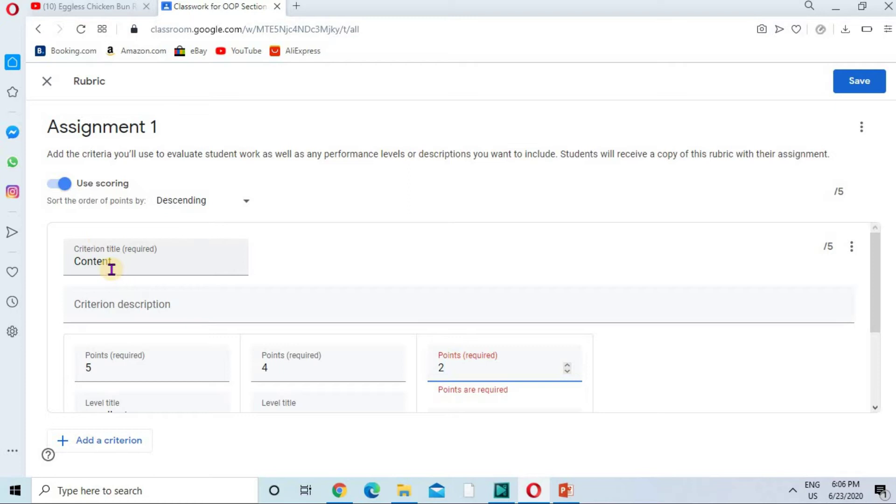
scroll(110, 267, down, 2)
click(97, 300)
scroll(305, 277, down, 1)
click(310, 256)
click(476, 252)
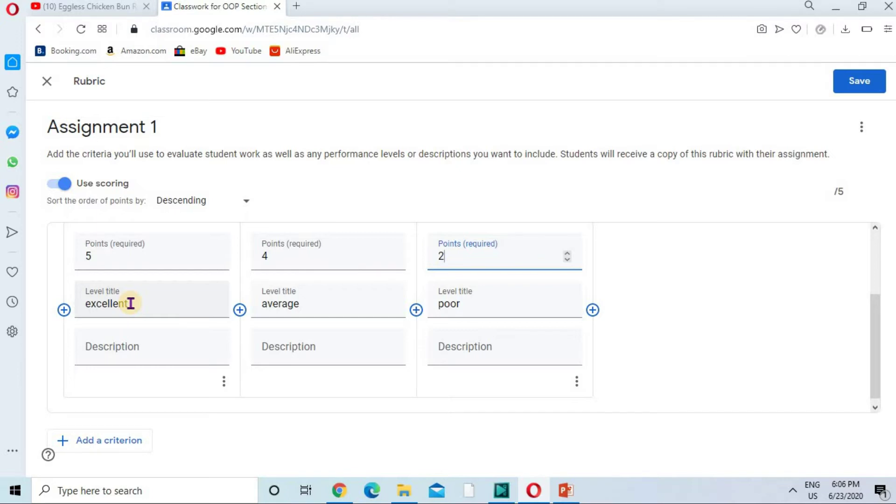
click(286, 258)
click(459, 260)
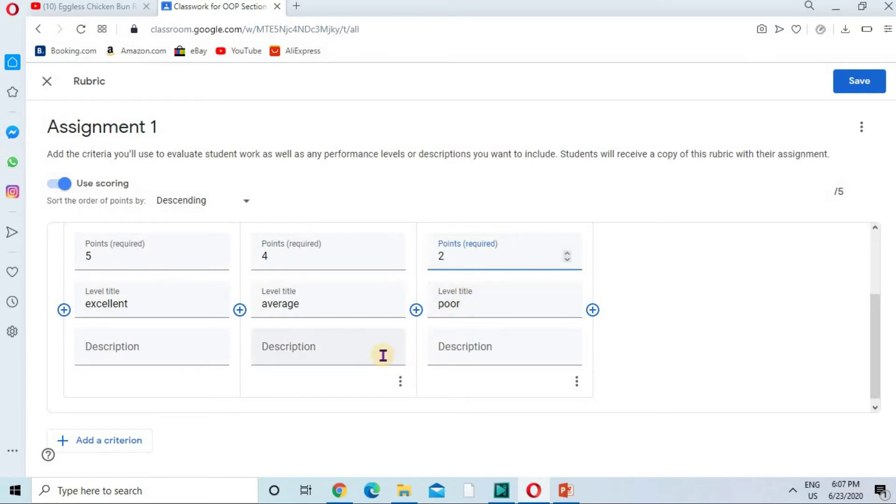
scroll(383, 356, up, 1)
scroll(383, 355, up, 1)
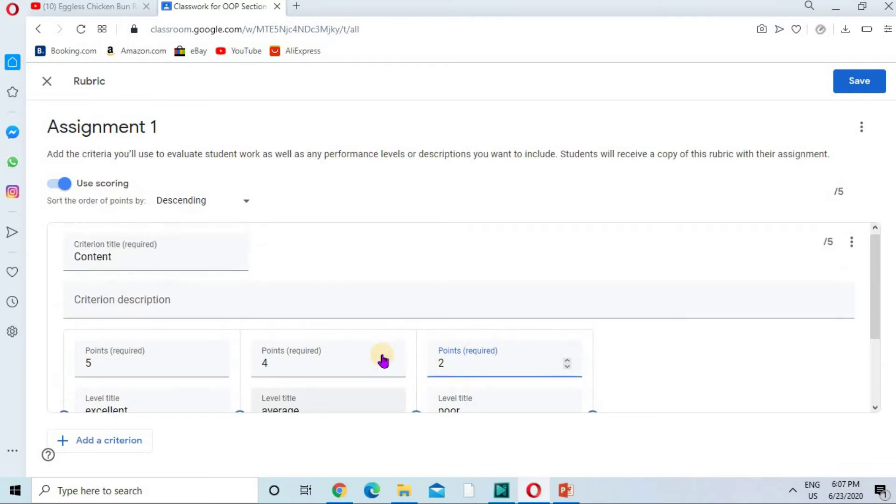
scroll(382, 355, down, 2)
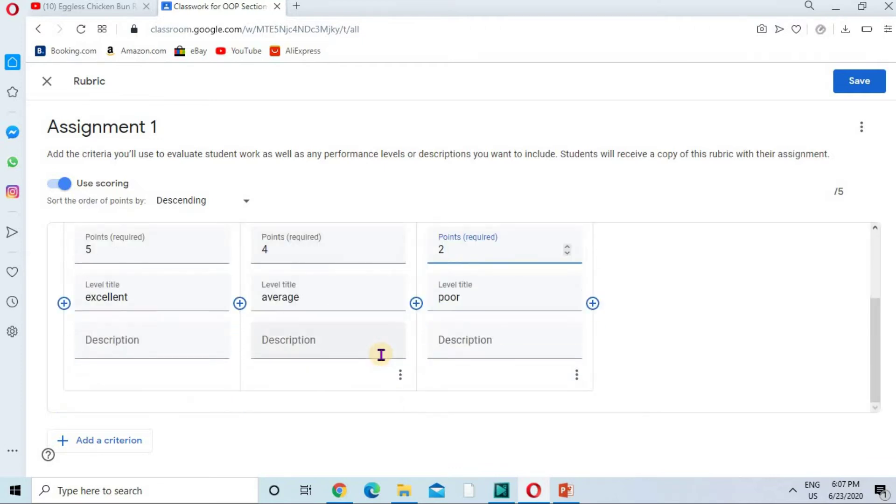
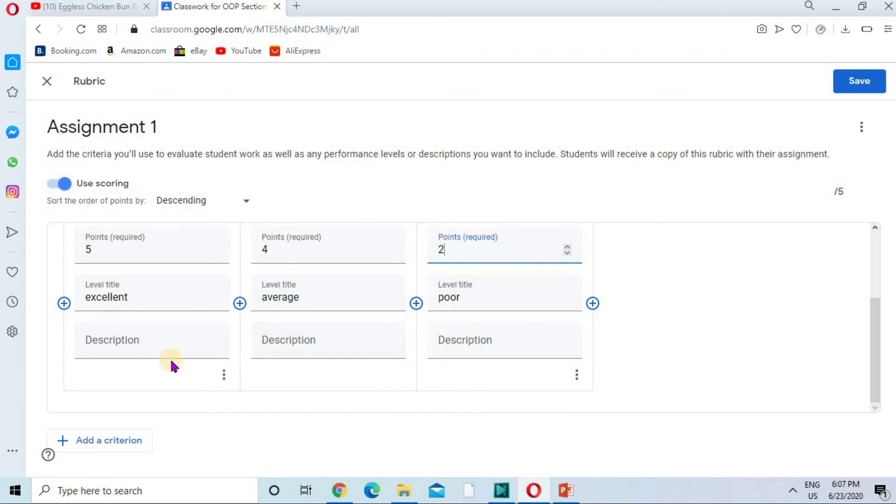
- Add a second criterion to the rubric, titled Formatting
click(112, 447)
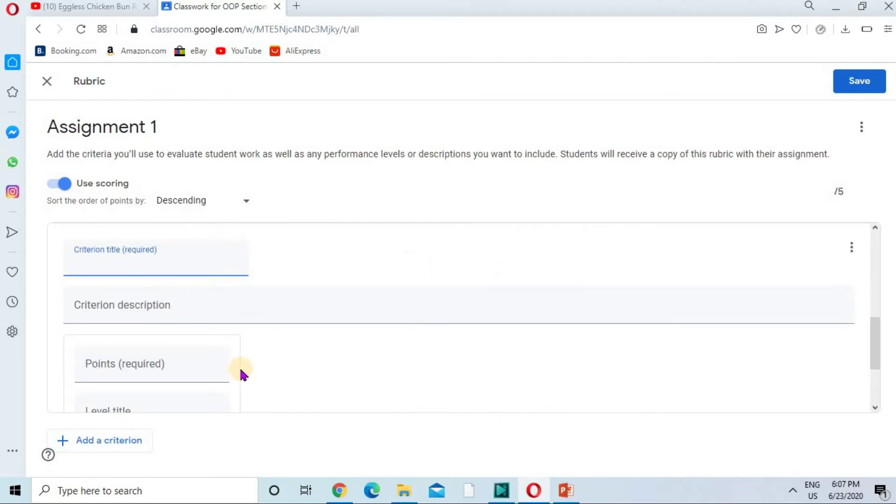
text(Formatting)
click(133, 307)
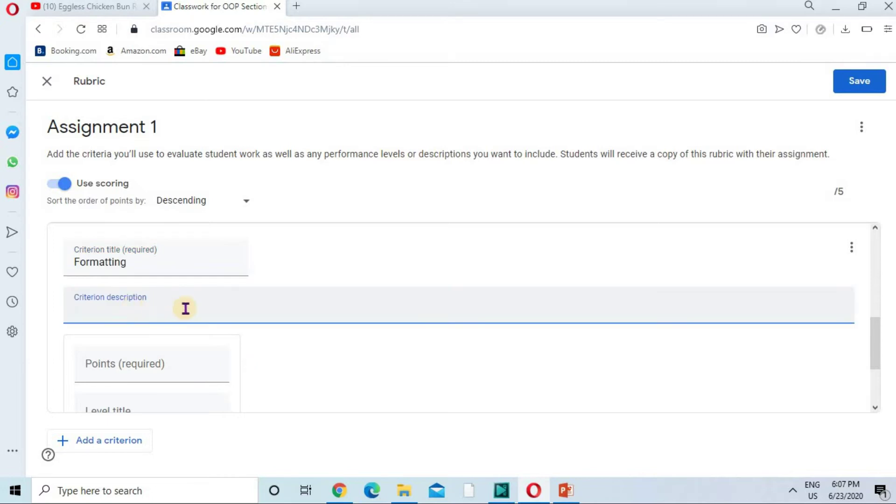
- Set the first level of the Formatting criterion to 4 points with the level title best
scroll(184, 306, down, 3)
click(153, 257)
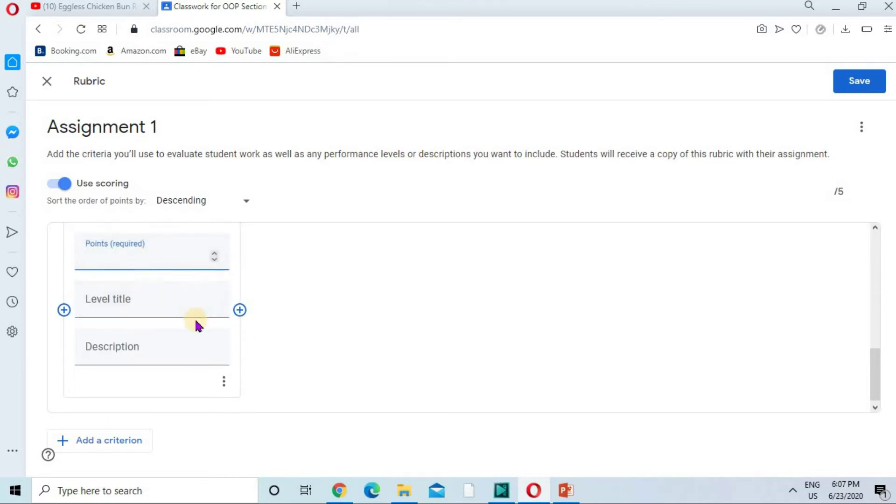
scroll(194, 320, up, 2)
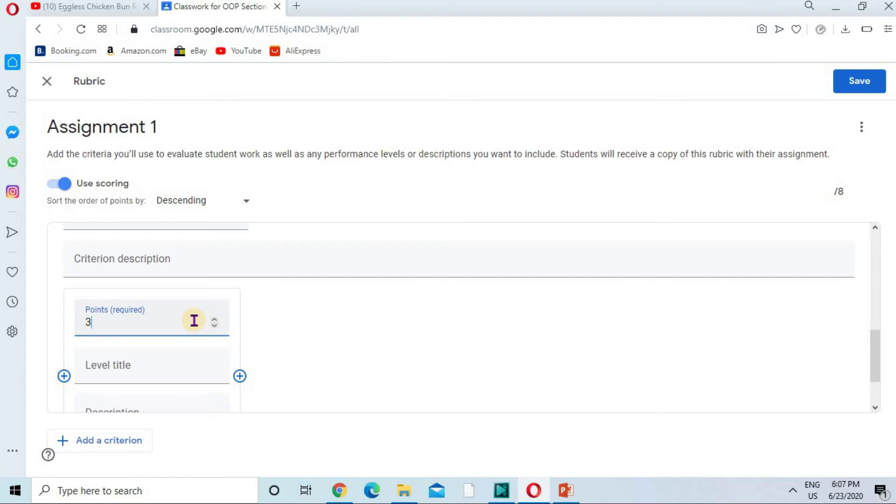
click(157, 377)
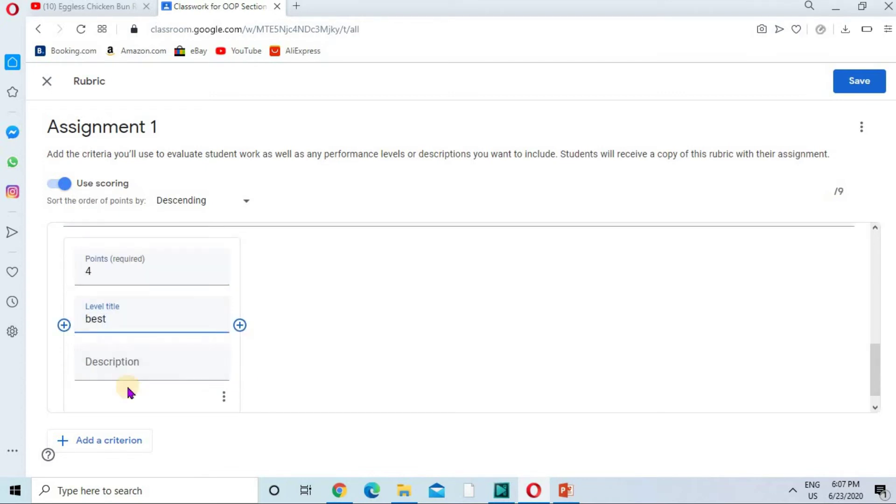
- Add a second level to the Formatting criterion, titled average and worth 3 points
click(240, 325)
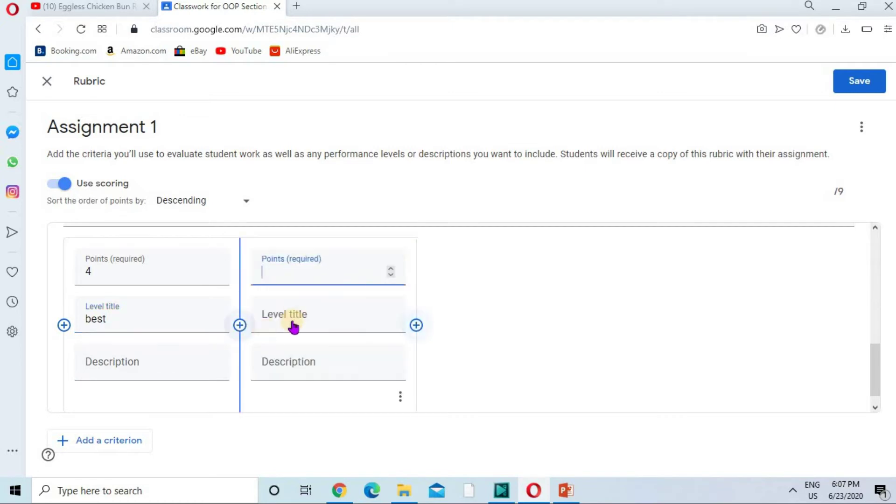
click(294, 322)
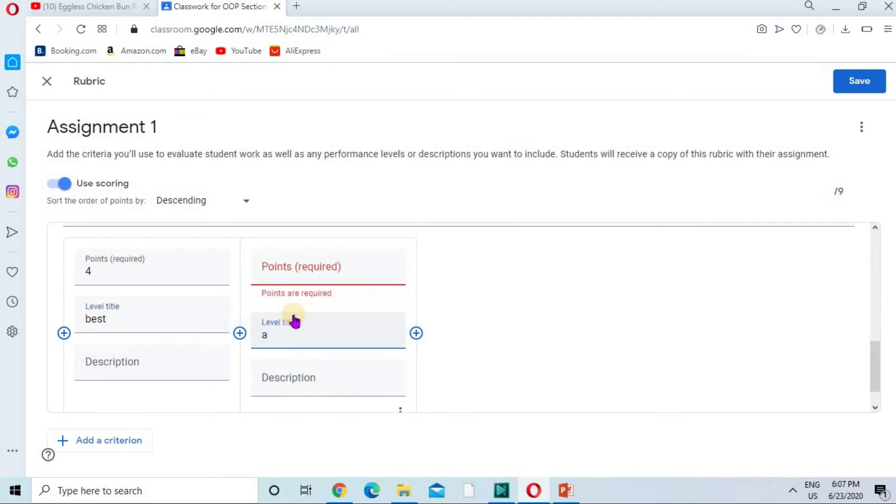
text(average)
click(312, 278)
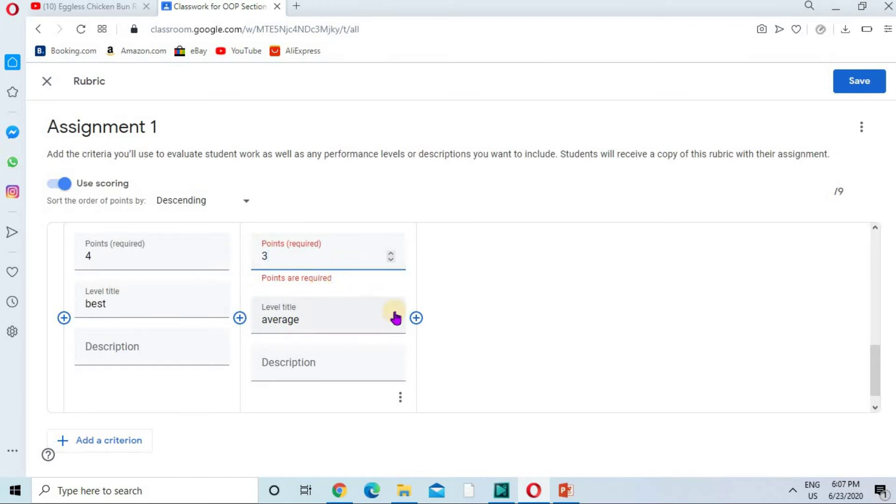
- Add a third level to the Formatting criterion, titled poor and worth 2 points
click(416, 317)
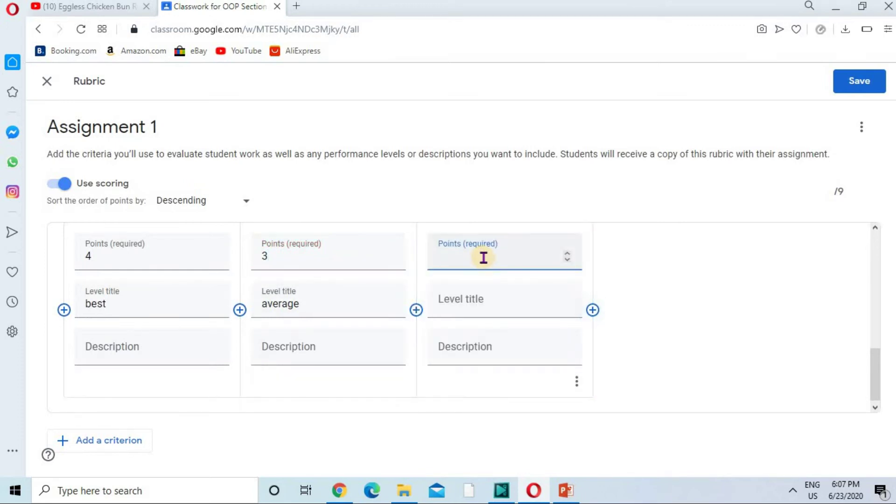
text(2)
click(486, 309)
text(poor)
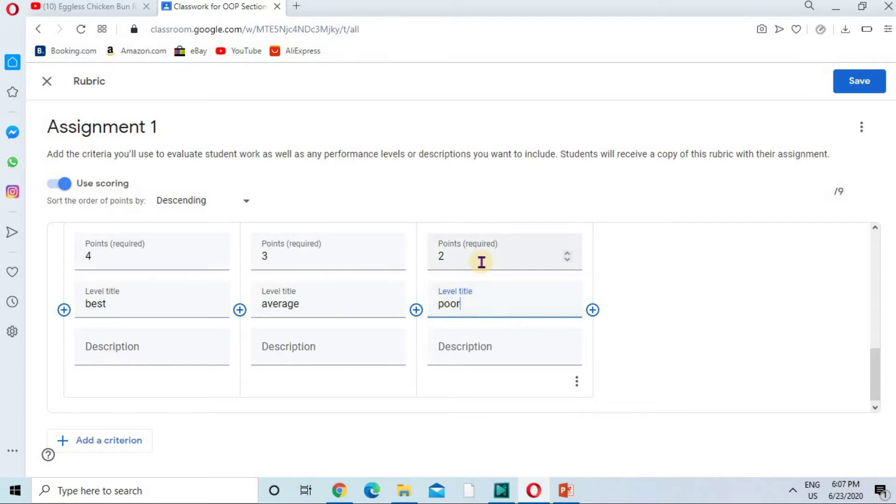
- Review the points and level titles of the Content and Formatting criteria
scroll(170, 356, up, 3)
scroll(170, 355, up, 5)
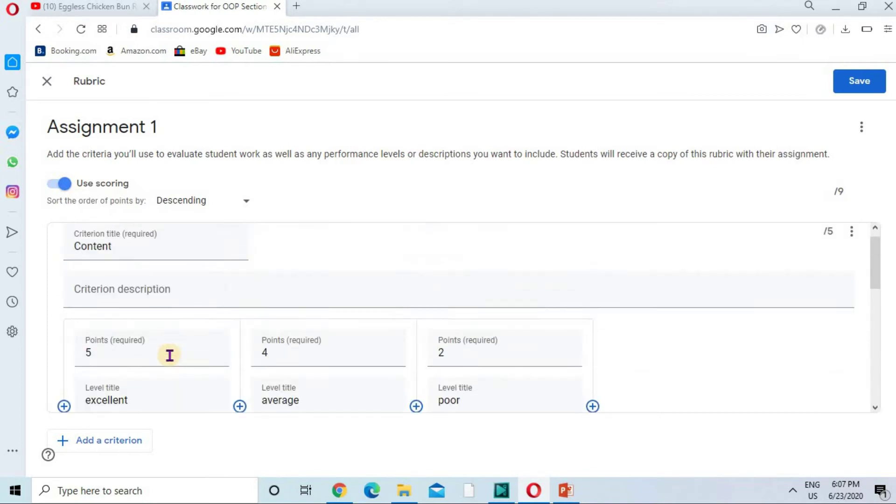
scroll(170, 354, down, 3)
scroll(154, 336, up, 2)
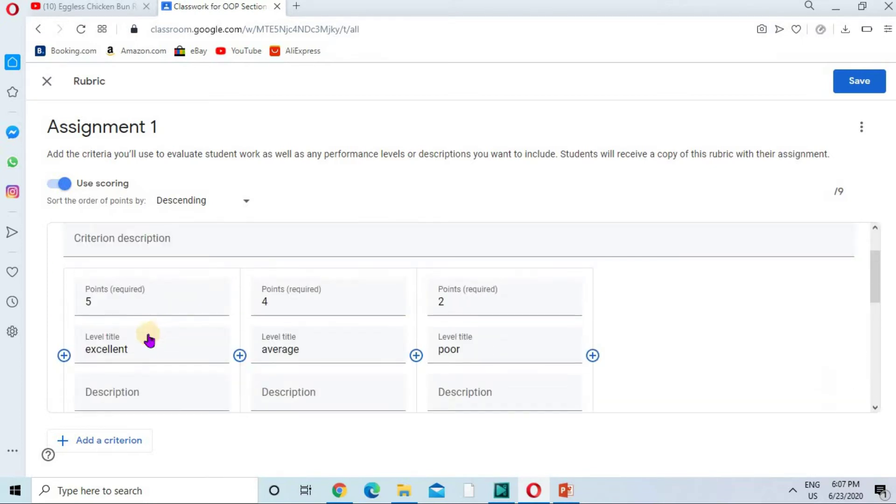
scroll(116, 289, down, 2)
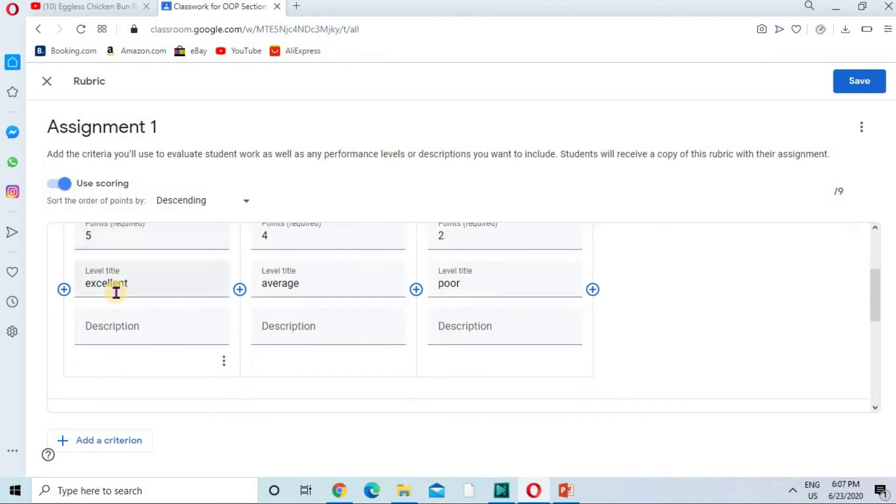
scroll(112, 298, up, 3)
scroll(121, 308, down, 8)
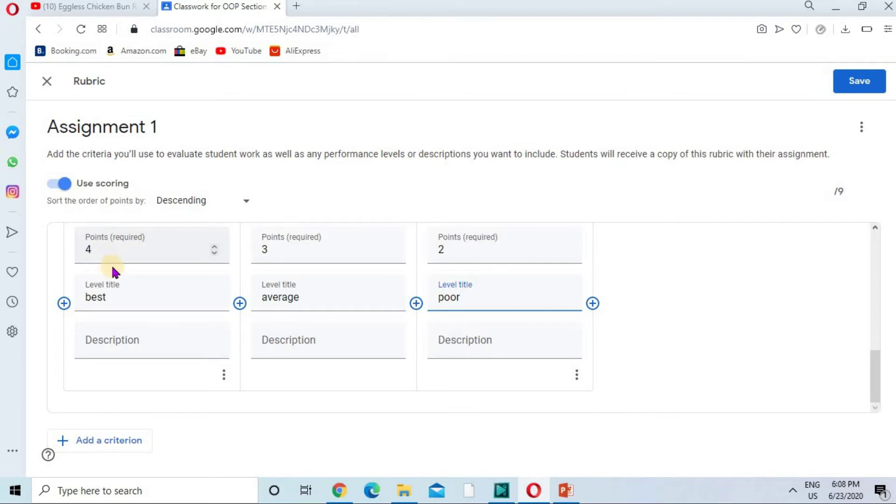
- Add a third criterion titled Timeliness, with a first level worth 1 point titled Submitted on Time
click(122, 446)
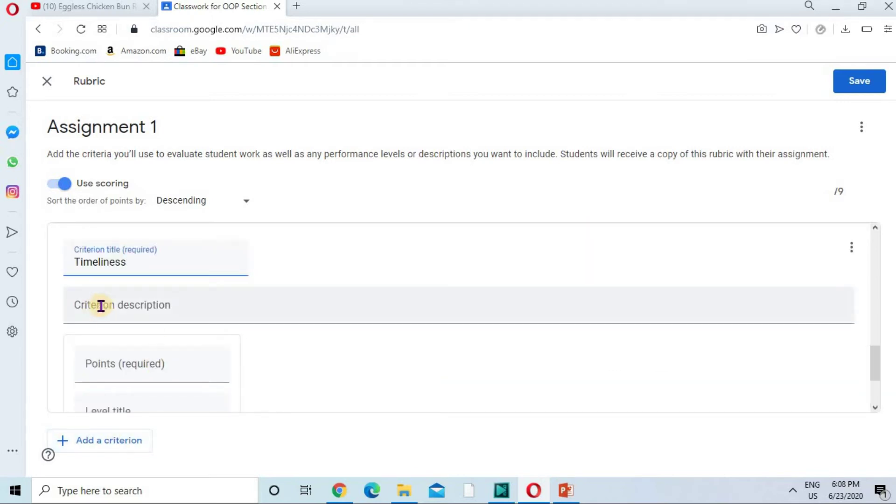
scroll(107, 308, down, 1)
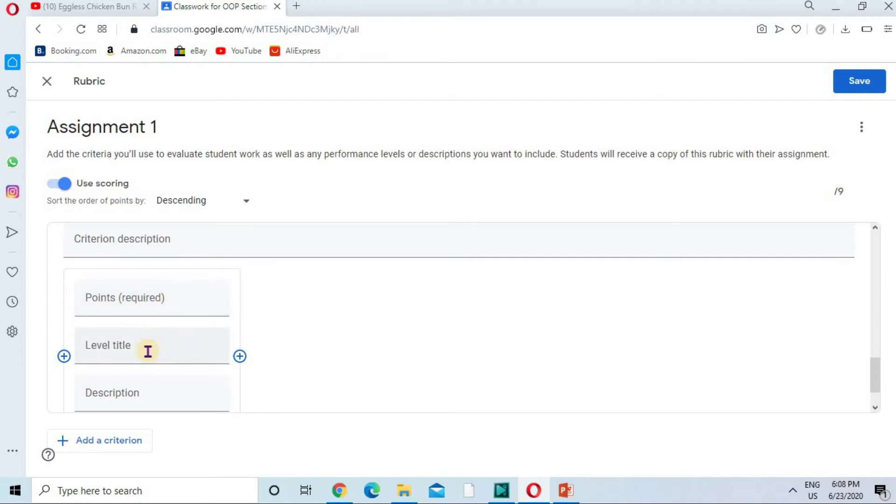
click(124, 309)
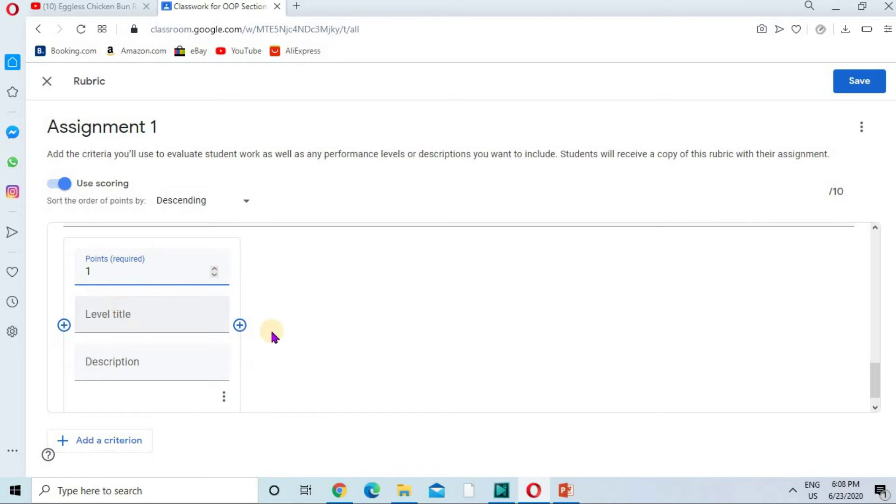
key(Tab)
text(Submitted  on Time)
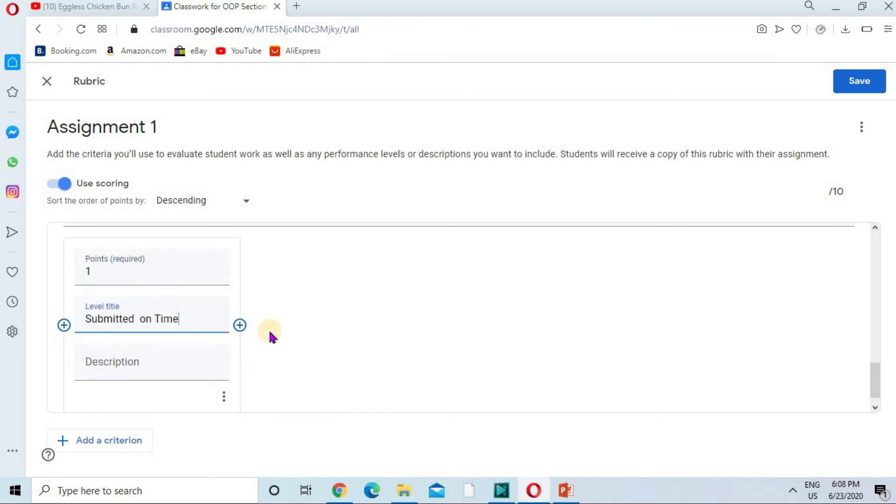
- Add a second level to the Timeliness criterion, worth 0 points and titled Late Submission
click(240, 325)
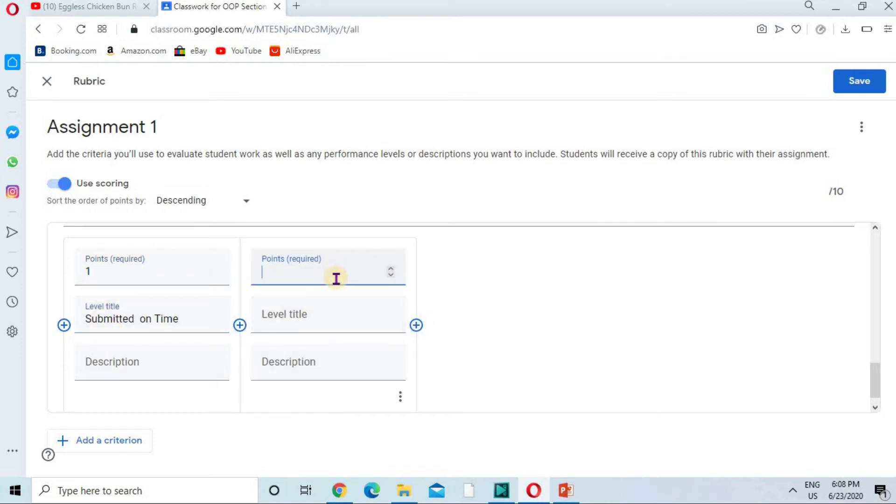
text(0)
click(314, 330)
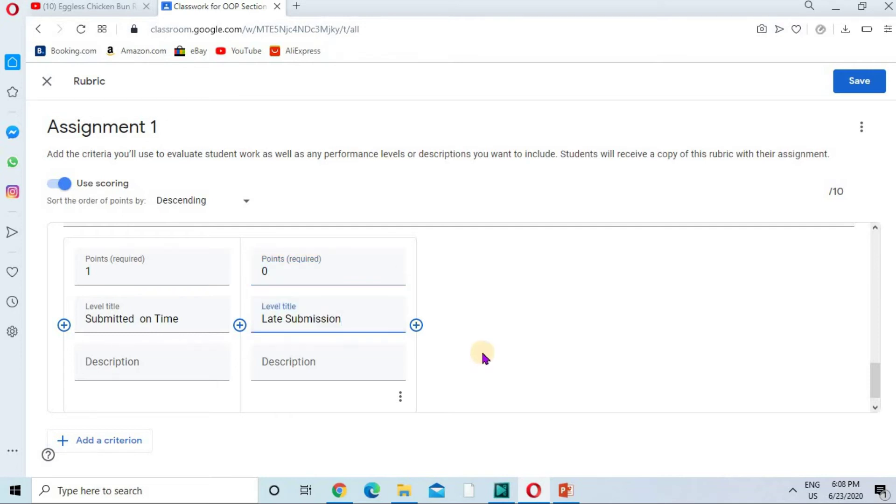
- Check the rubric's total points against the points of each criterion and save the rubric
scroll(483, 356, up, 8)
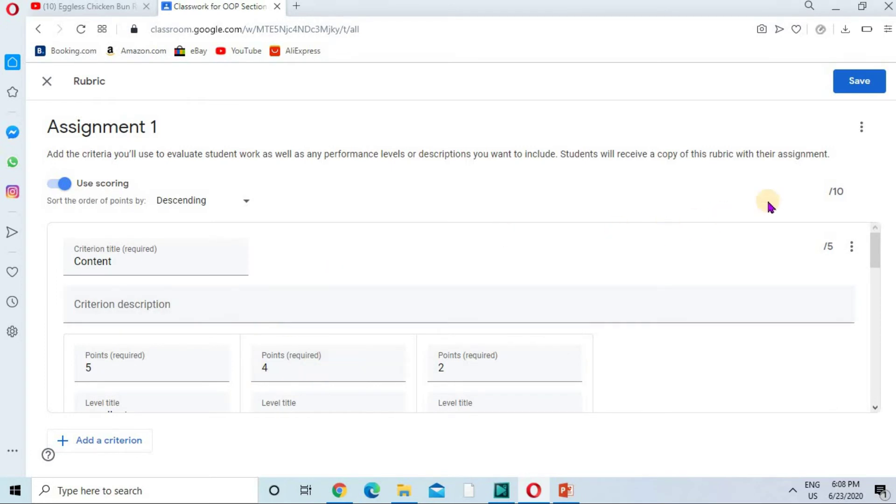
drag(845, 192, 816, 191)
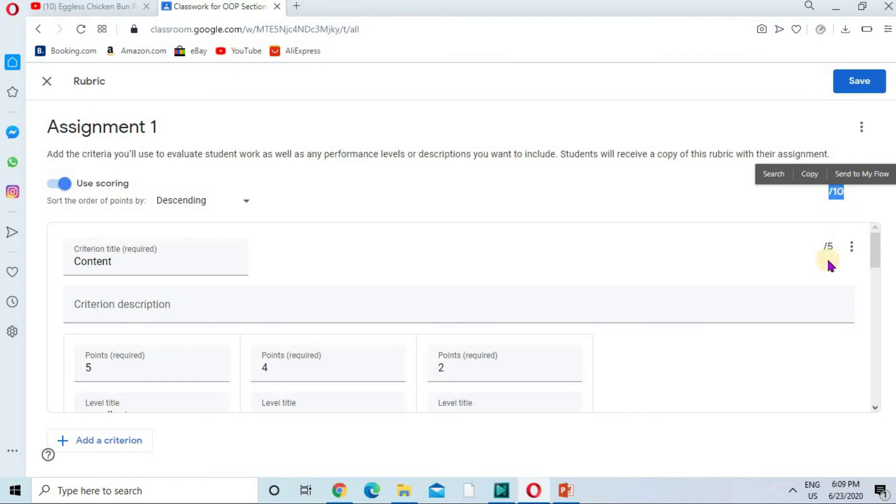
scroll(824, 262, down, 5)
scroll(824, 264, down, 4)
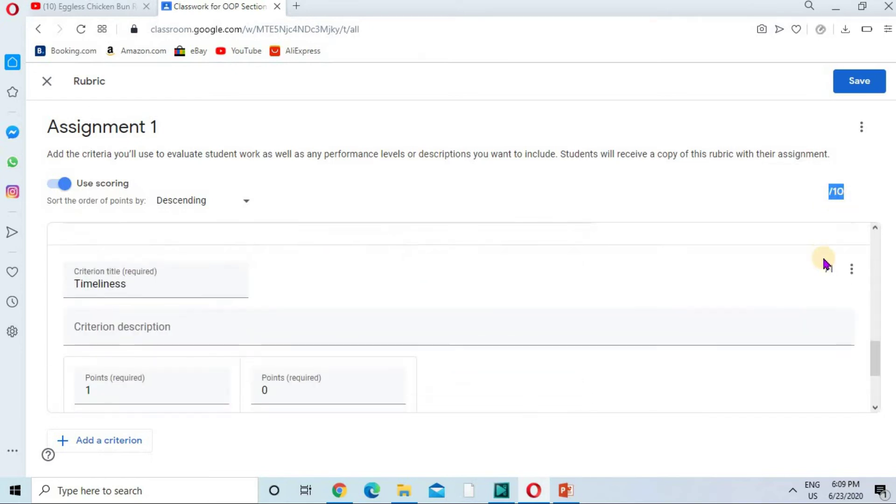
scroll(824, 264, up, 10)
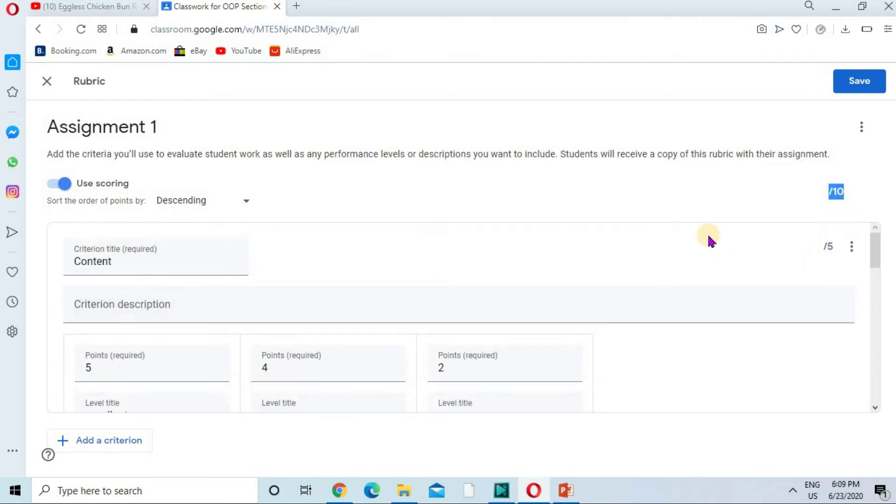
click(850, 93)
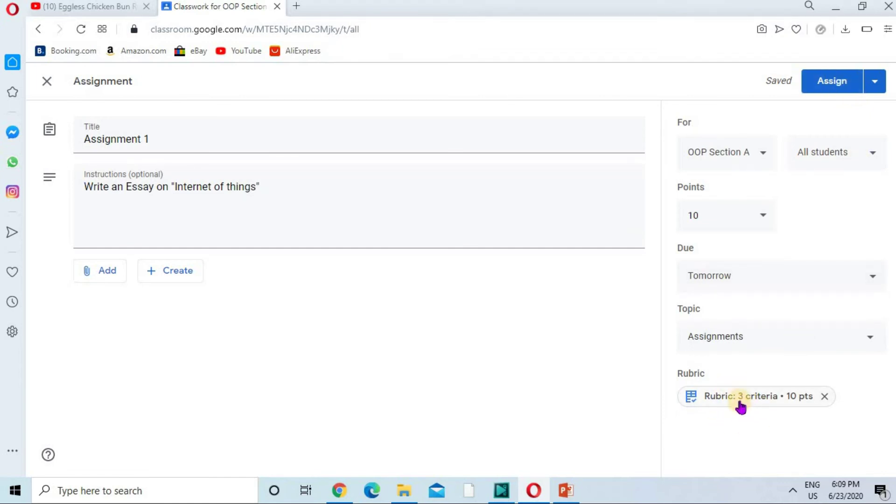
- Assign Assignment 1 to OOP Section A and expand its entry in the classwork list
click(833, 88)
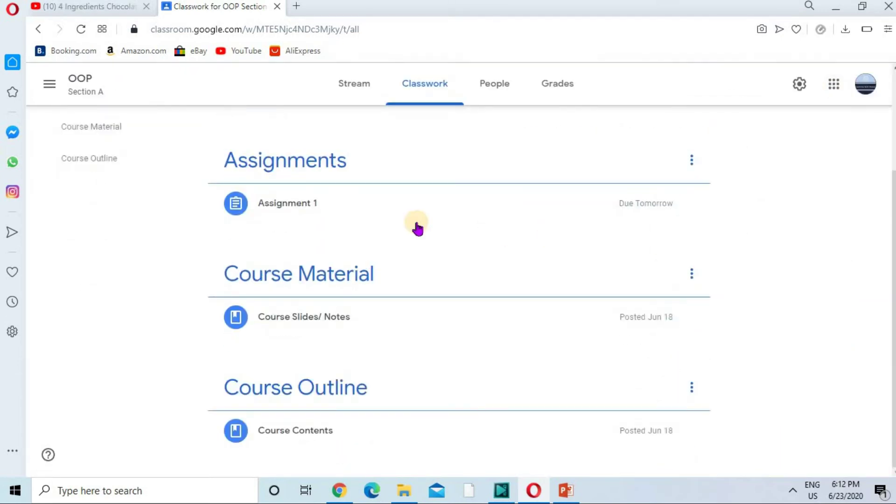
click(353, 210)
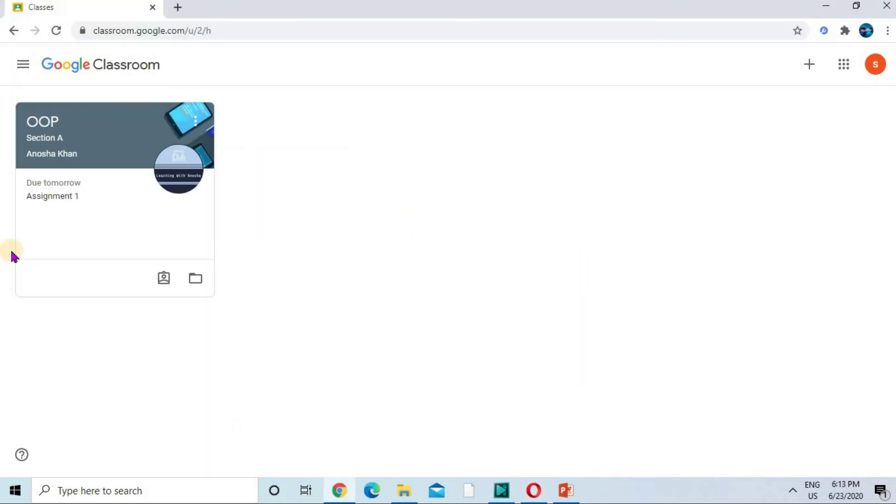
- In the student's Classroom in Chrome, open Assignment 1 and attach Ass.docx from the device's material folder as the student's work
click(55, 197)
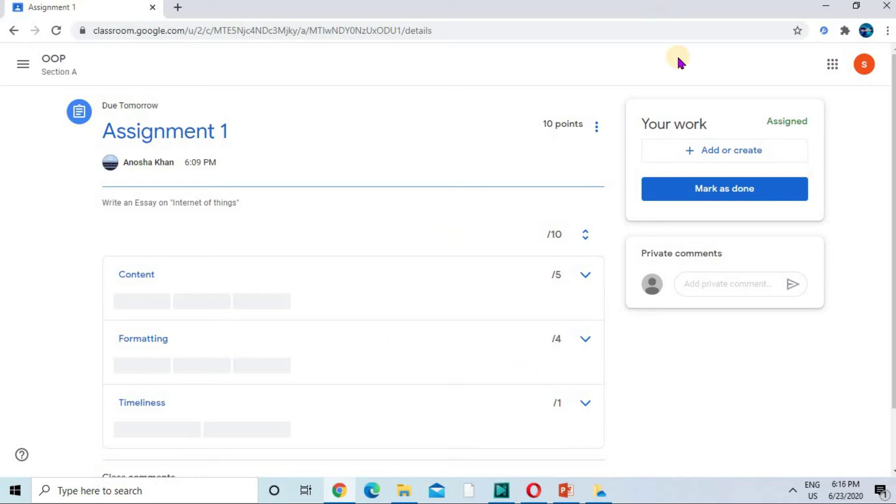
click(723, 151)
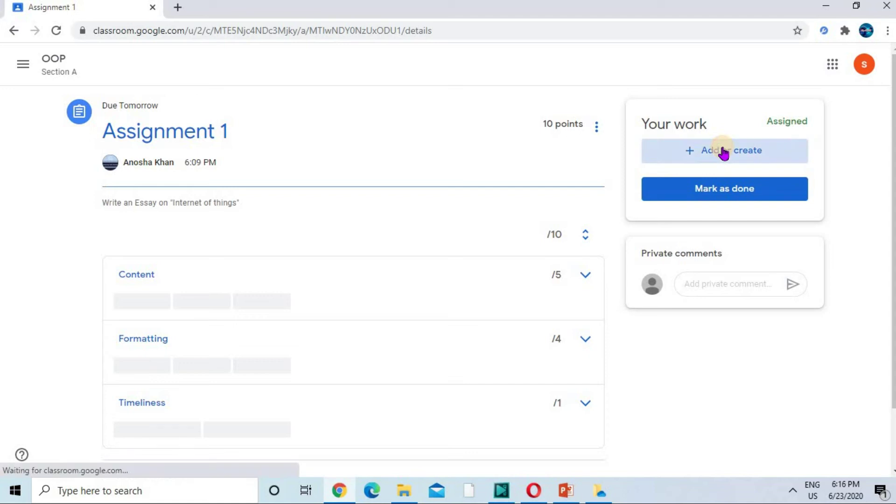
click(688, 219)
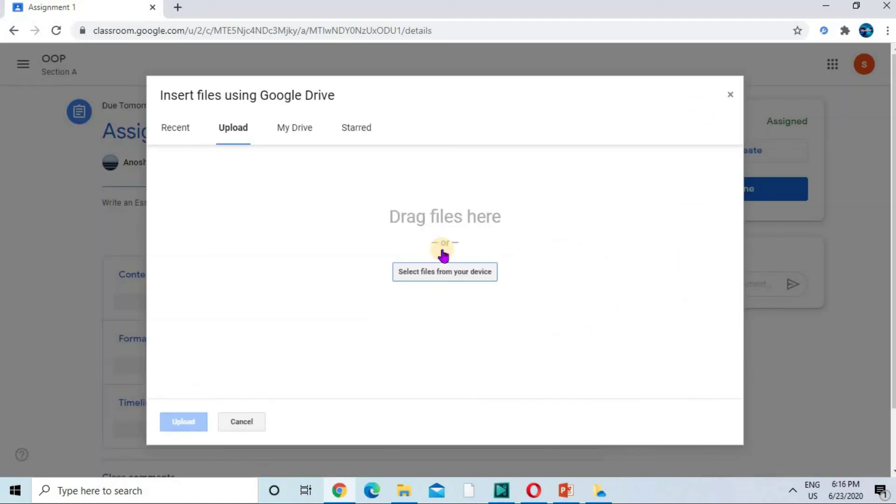
click(439, 275)
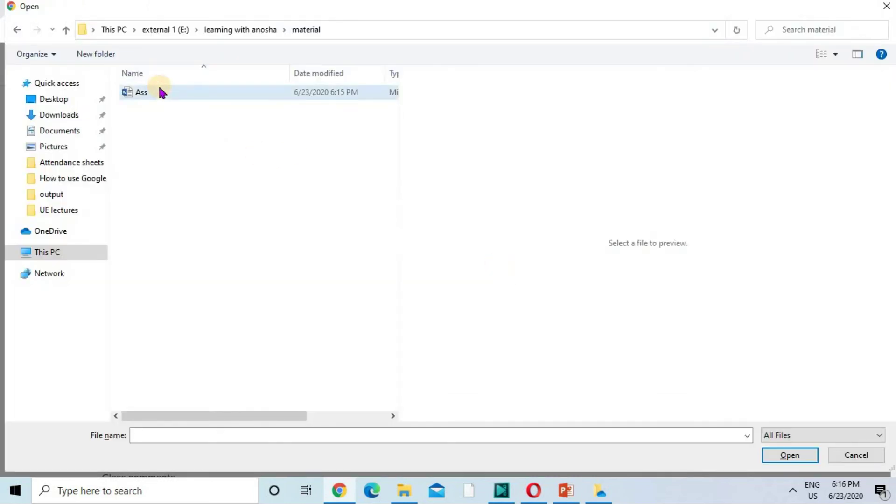
double_click(160, 92)
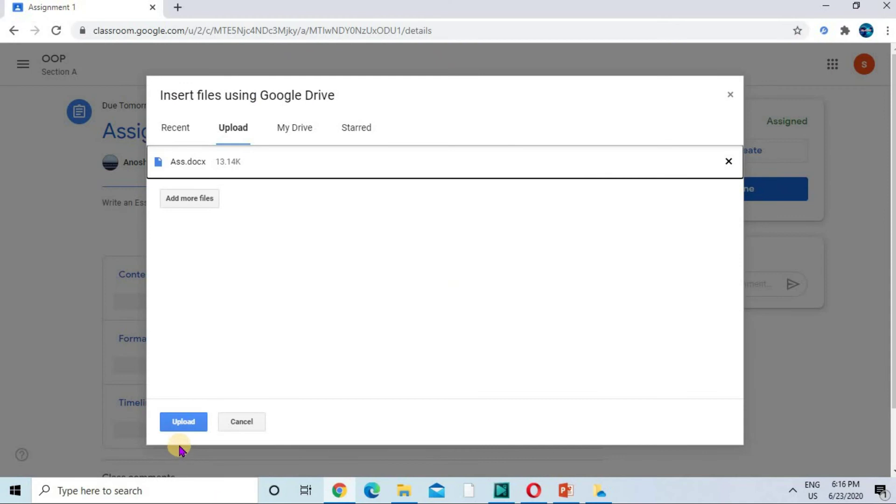
click(184, 421)
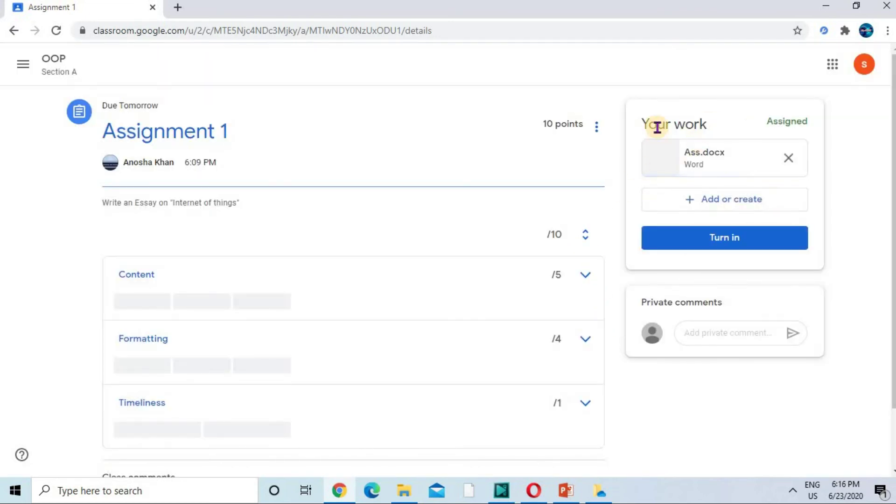
- Turn in the student's work for Assignment 1 and confirm the submission of Ass.docx
click(718, 239)
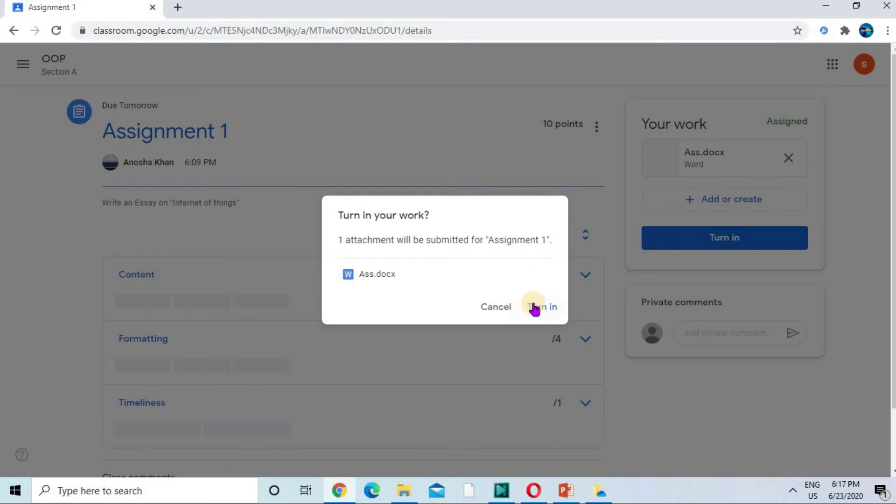
click(532, 307)
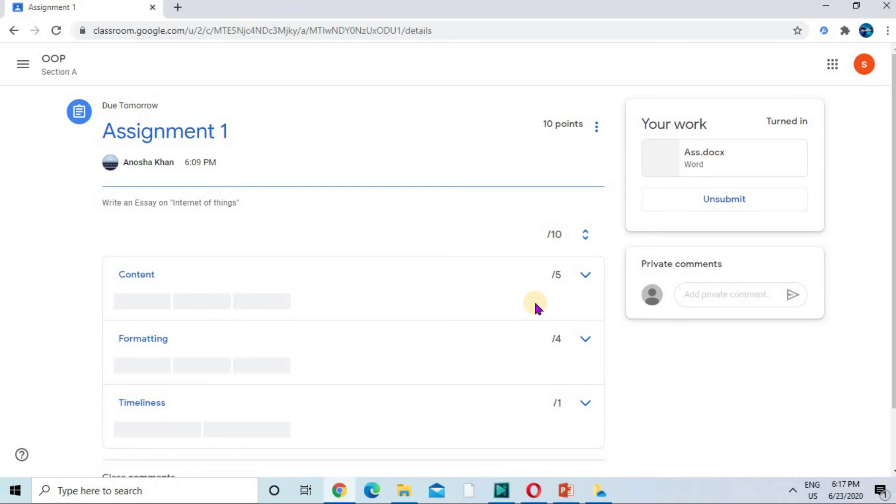
- Switch to the teacher's Classroom in Opera, view Assignment 1's student work and open the submitted Ass.docx with its grading rubric
key(alt+Tab)
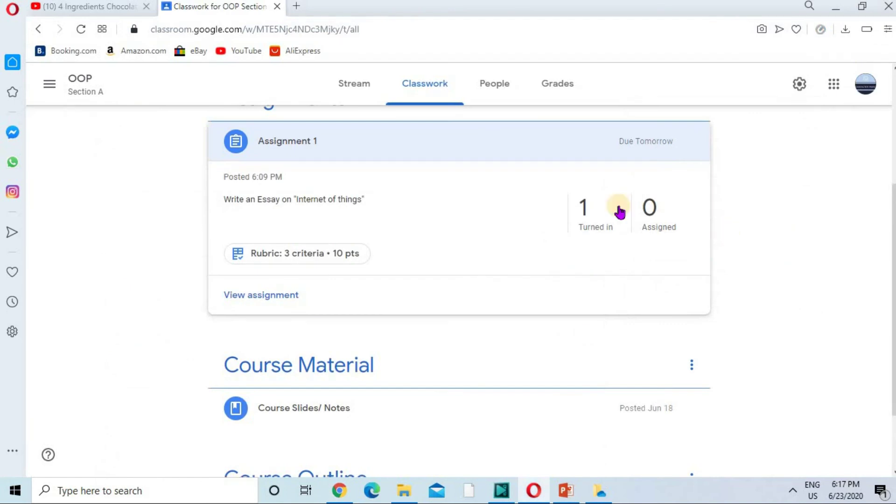
click(249, 302)
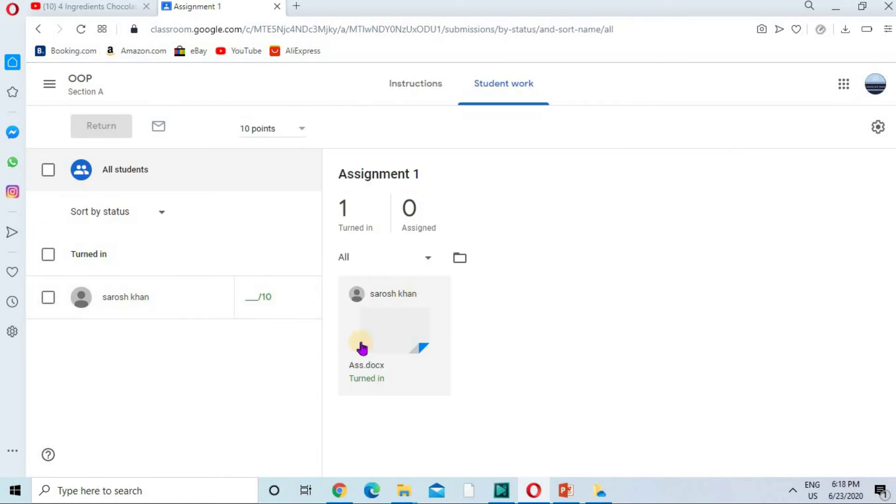
click(399, 333)
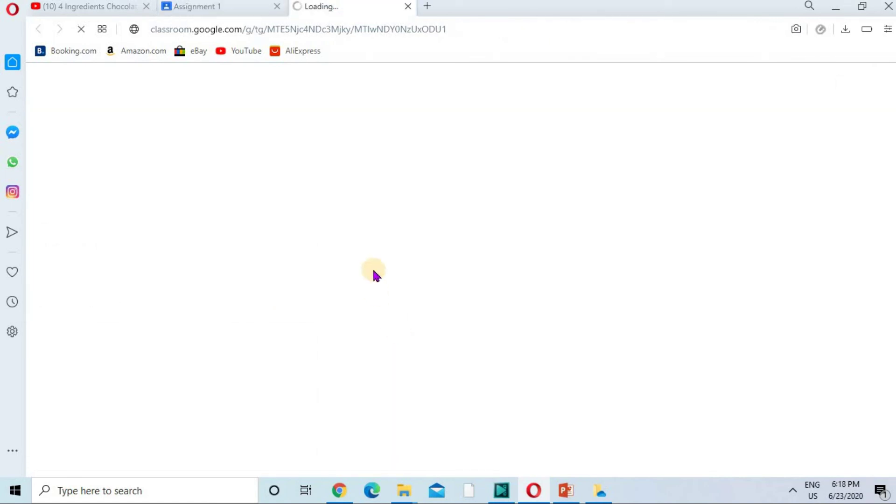
scroll(463, 286, down, 2)
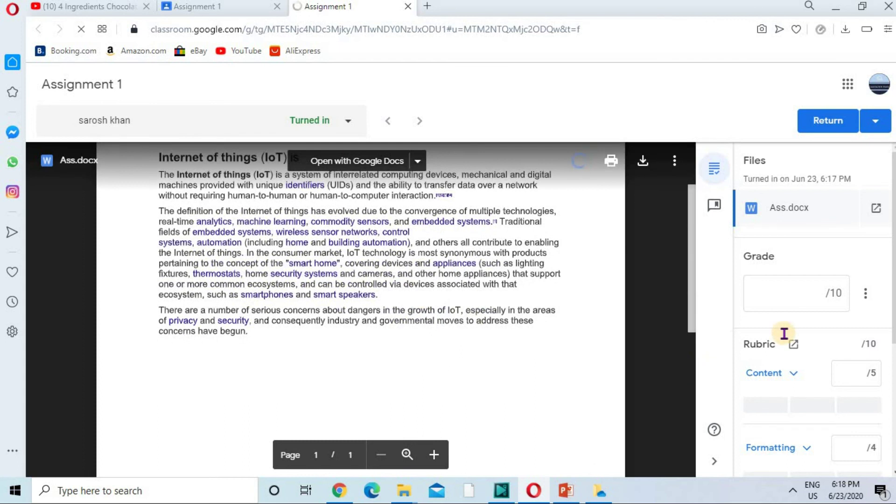
scroll(812, 303, down, 3)
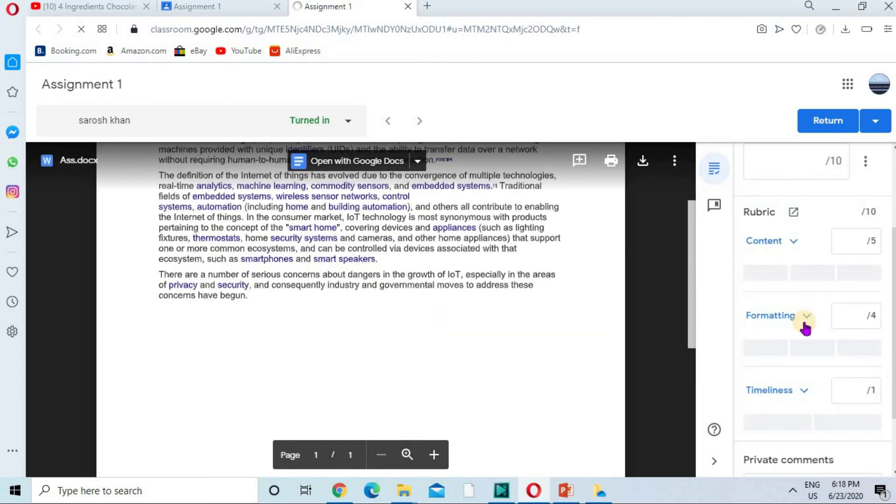
- Score the submission in the rubric as average (4 pts) for Content, average (3 pts) for Formatting and Submitted on Time (1 pt) for Timeliness
click(793, 241)
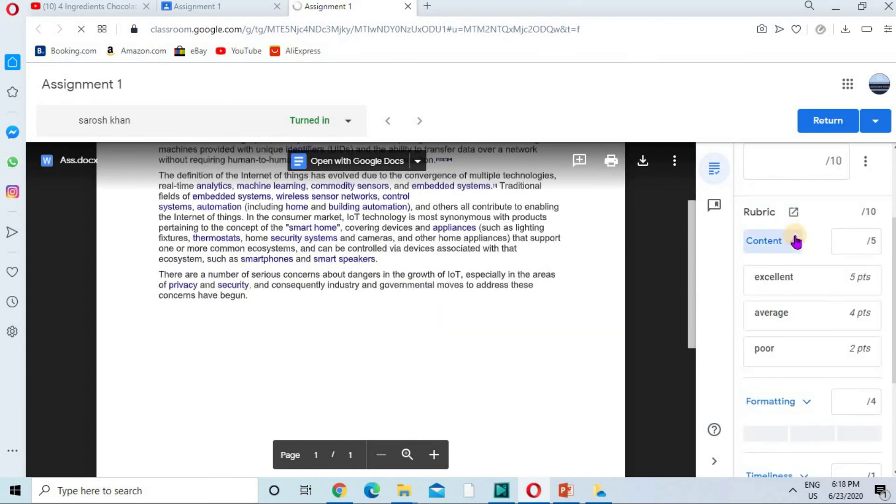
click(793, 313)
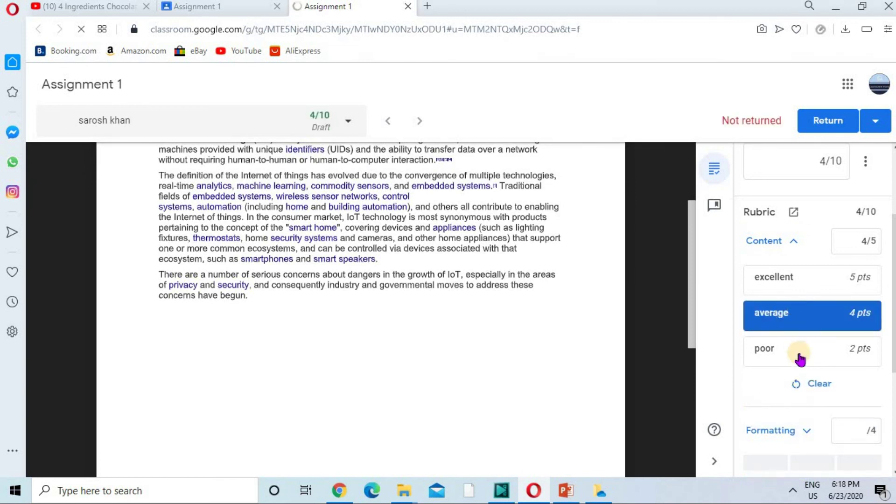
scroll(799, 359, down, 4)
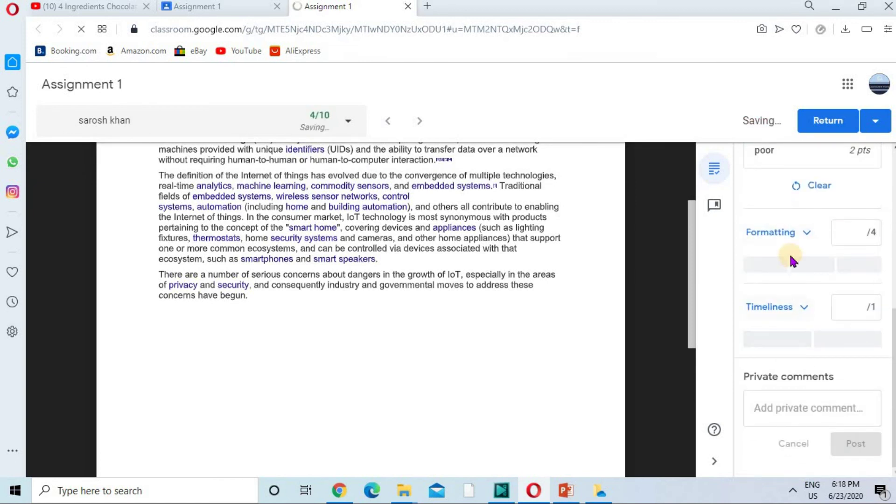
click(796, 239)
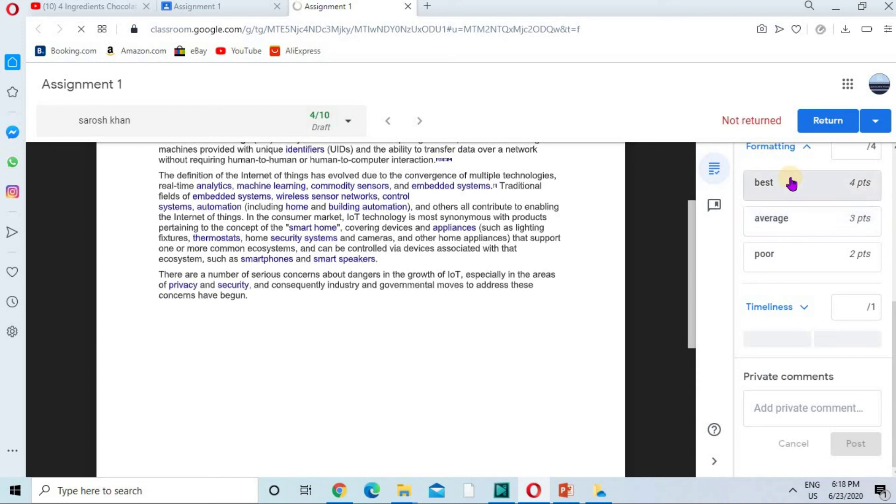
click(784, 227)
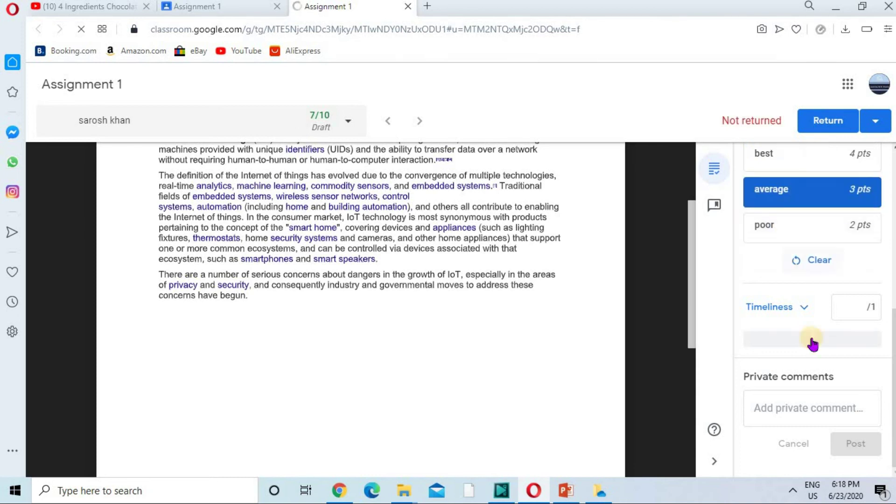
click(802, 308)
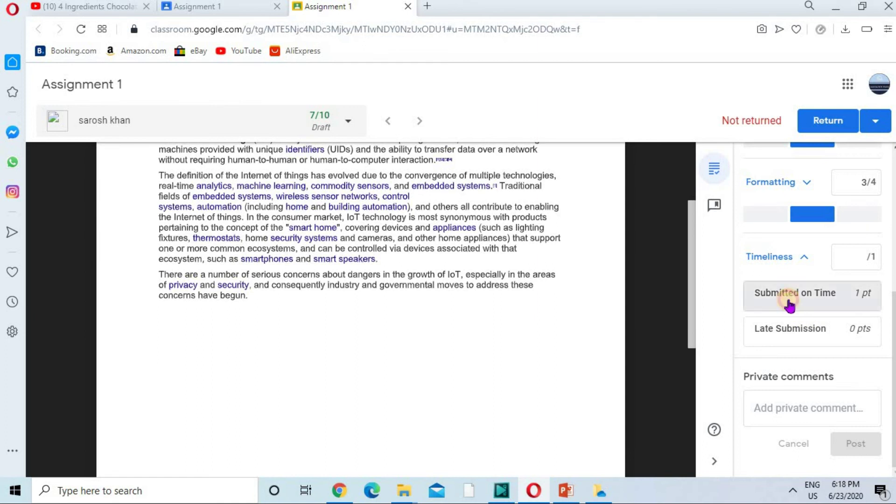
click(788, 304)
- Examine the rubric total, the Content criterion's levels and score field, and the overall grade field for the submission
scroll(811, 308, up, 4)
drag(856, 247, 883, 252)
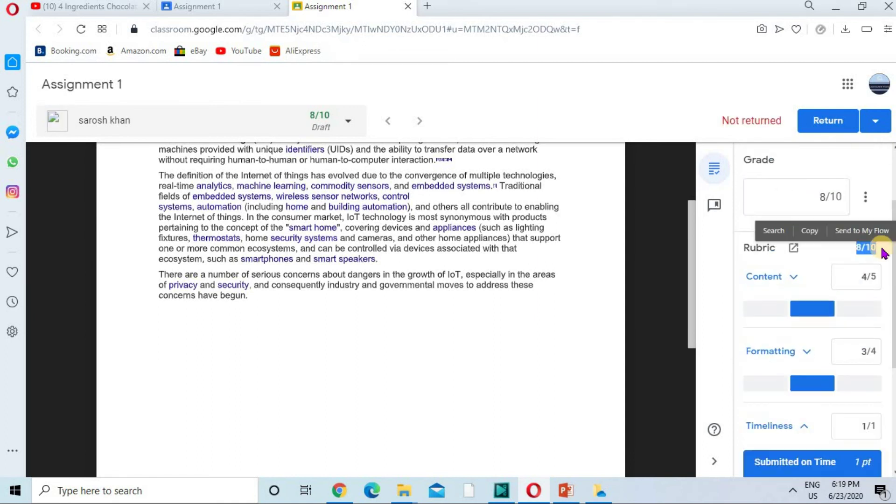
scroll(820, 312, down, 2)
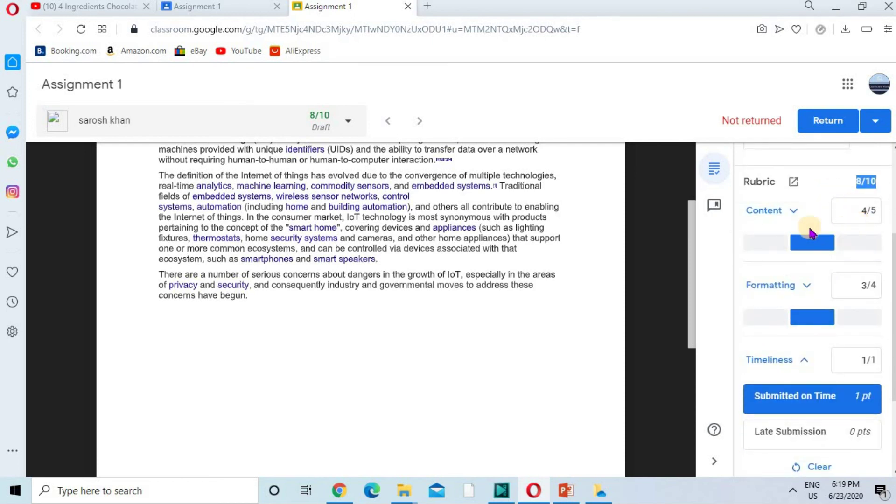
click(792, 212)
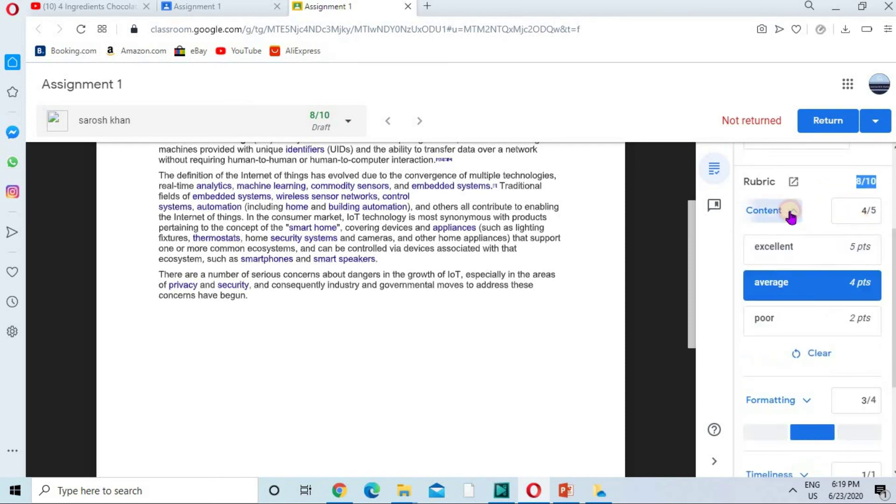
click(862, 211)
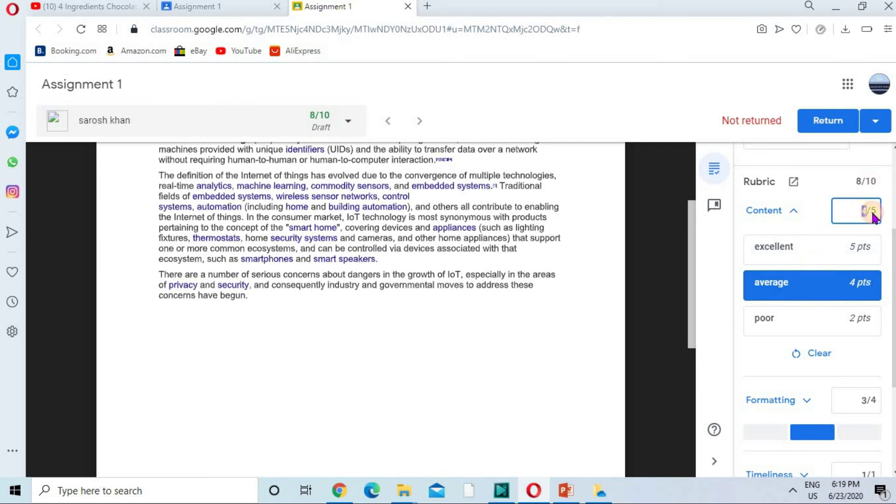
scroll(863, 201, up, 2)
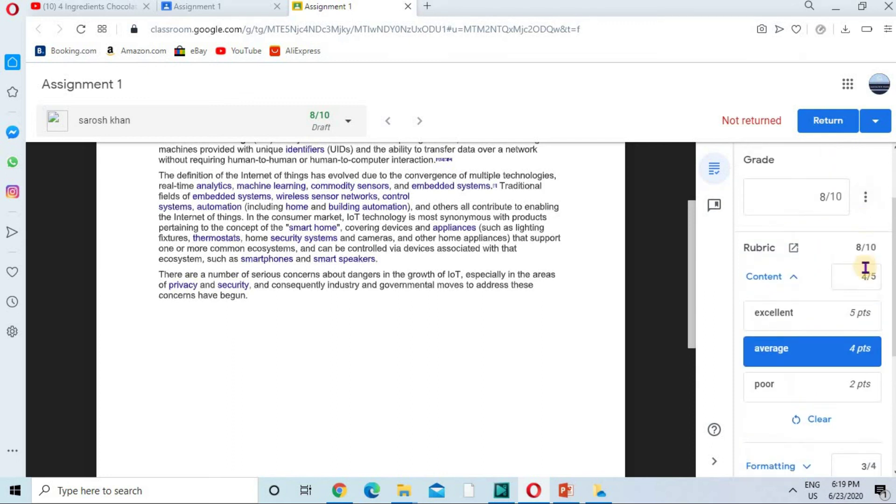
double_click(822, 196)
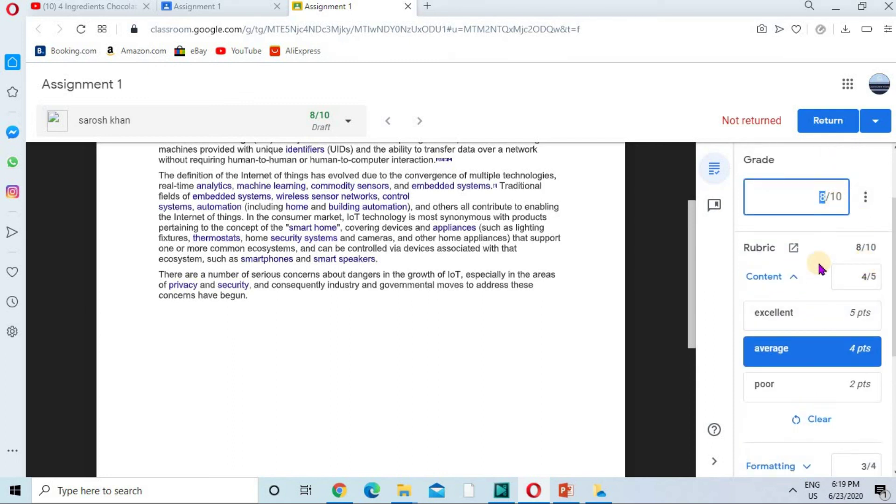
- Return the graded Assignment 1 work to the student and confirm the return
scroll(812, 261, up, 2)
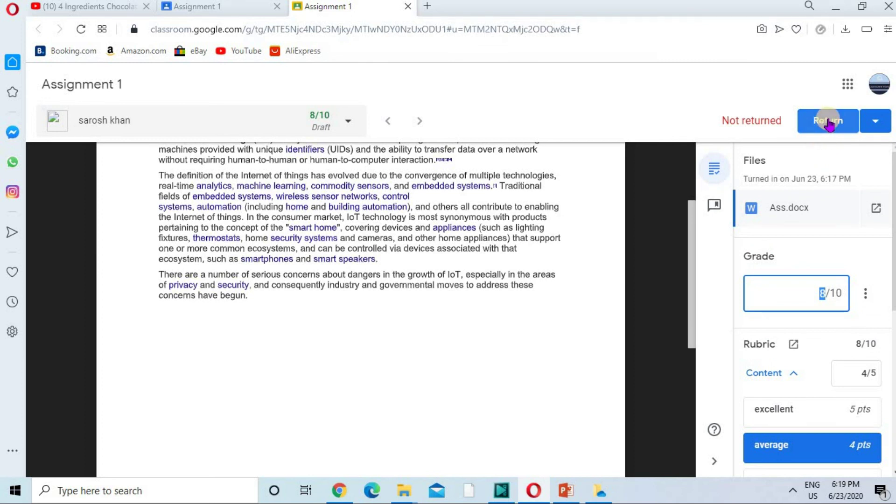
click(828, 122)
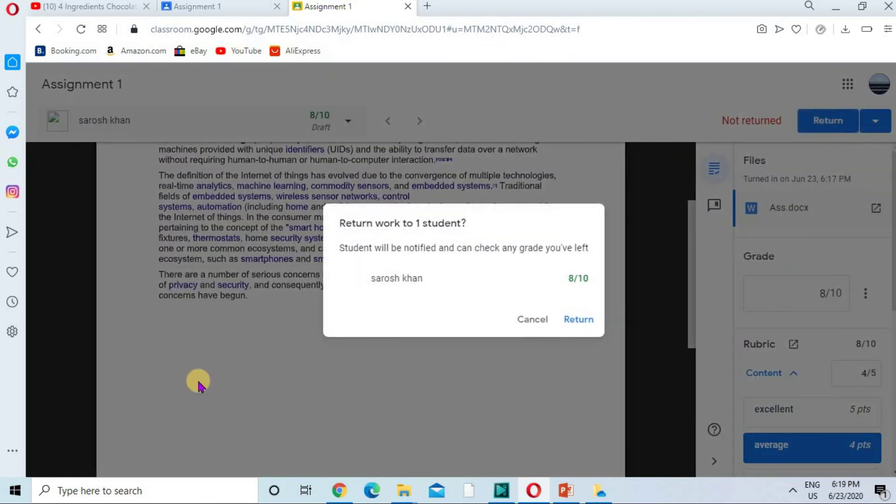
click(578, 319)
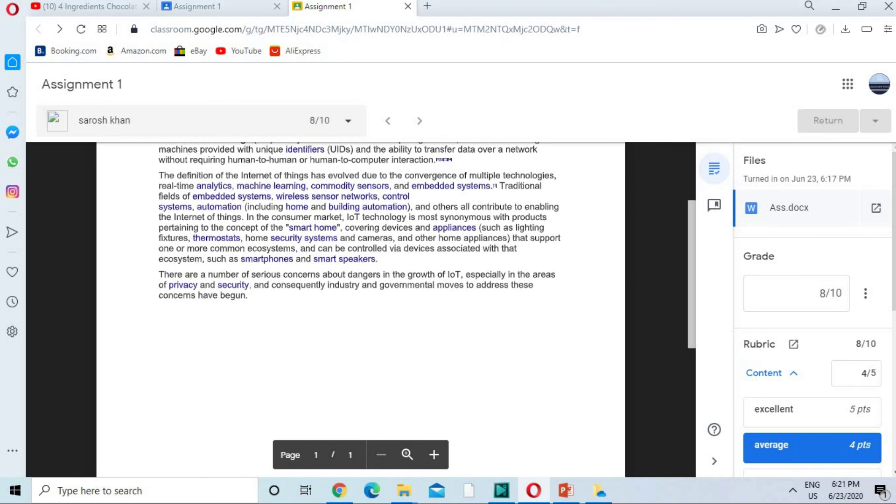
- Switch to the student's Classroom in Chrome and review Assignment 1's returned grade and the rubric scores for Content, Formatting and Timeliness
key(alt+Tab)
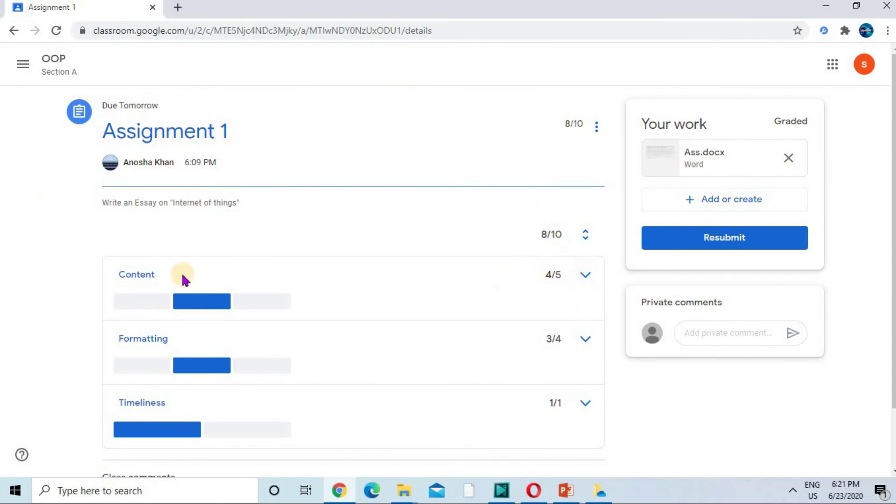
drag(183, 279, 476, 344)
click(446, 346)
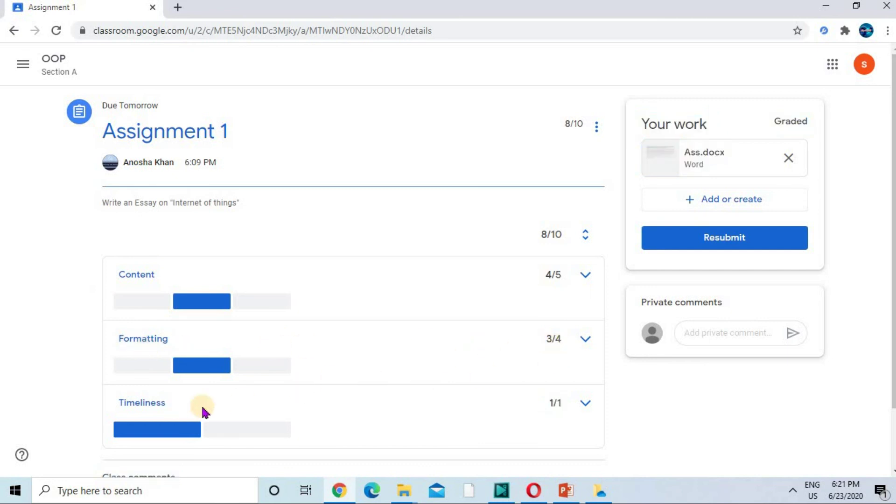
scroll(555, 402, down, 2)
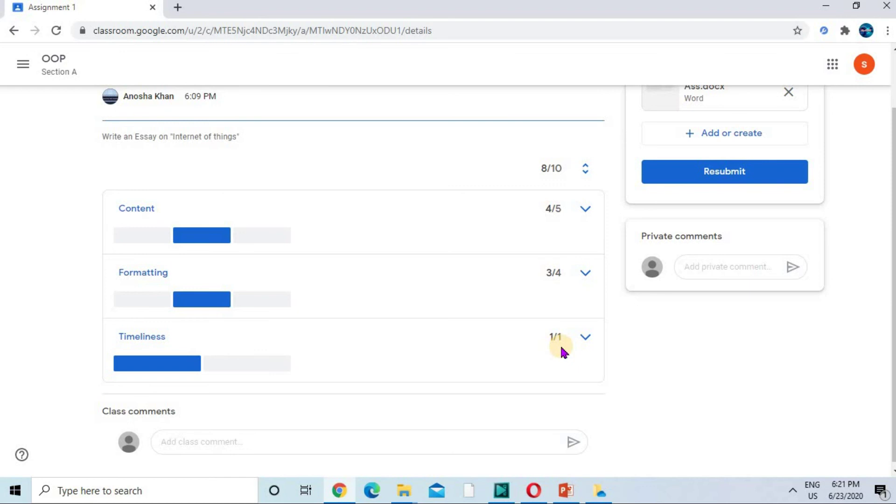
scroll(562, 351, up, 2)
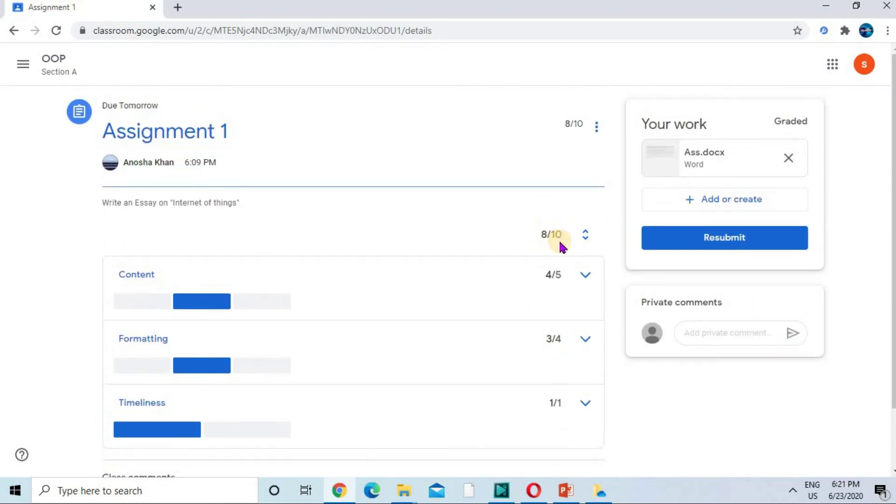